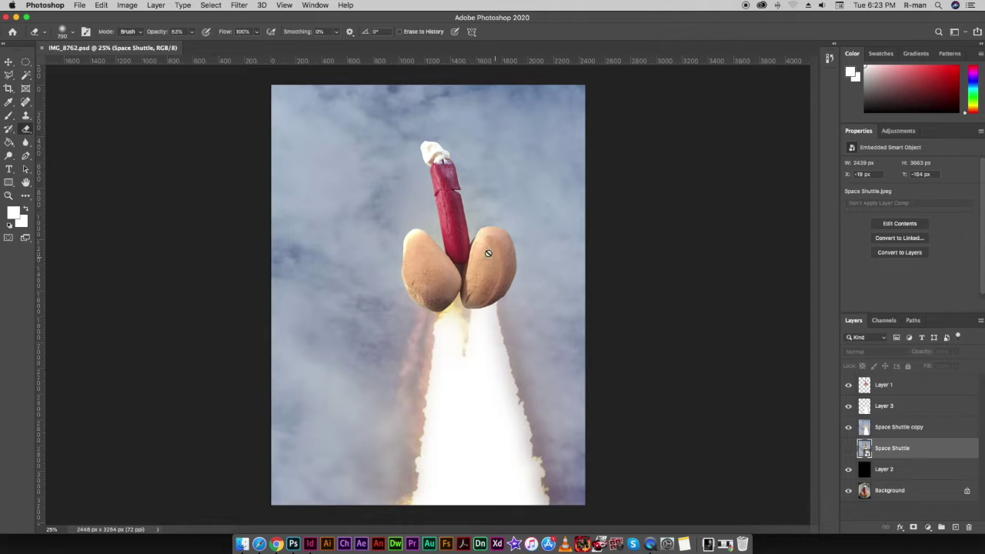
Step: Delete the unneeded Space Shuttle smart object layer and Layer 2, and duplicate Layer 1
shift+click(898, 477)
drag(906, 458, 970, 527)
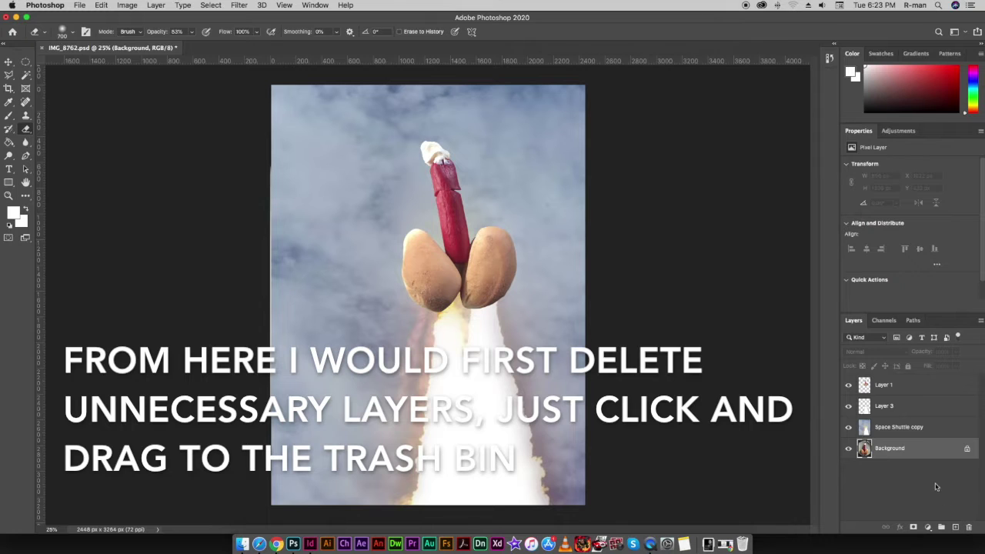
click(881, 390)
drag(885, 389, 955, 528)
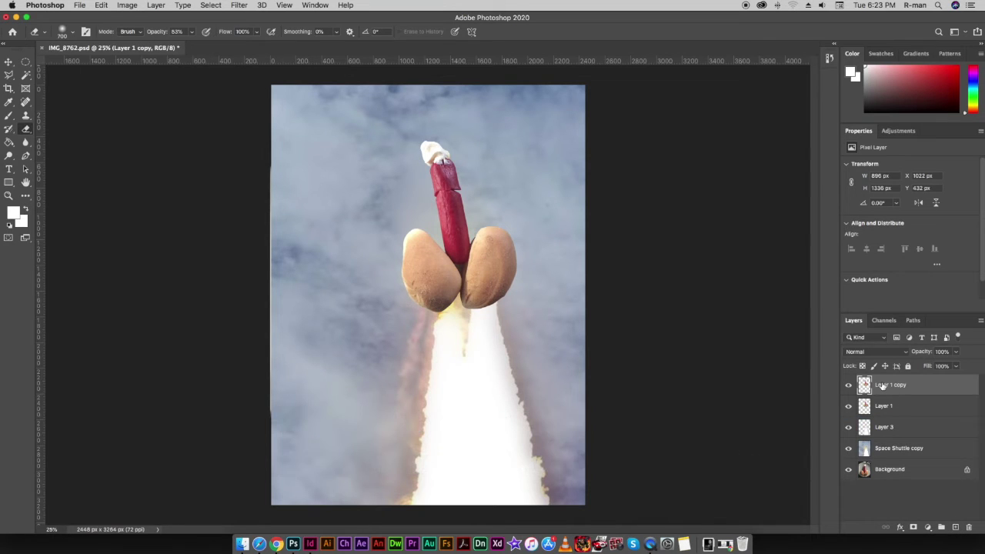
Step: Darken the Layer 1 copy with Levels, setting the black input to 30 and the midtones to 0.63
key(super+l)
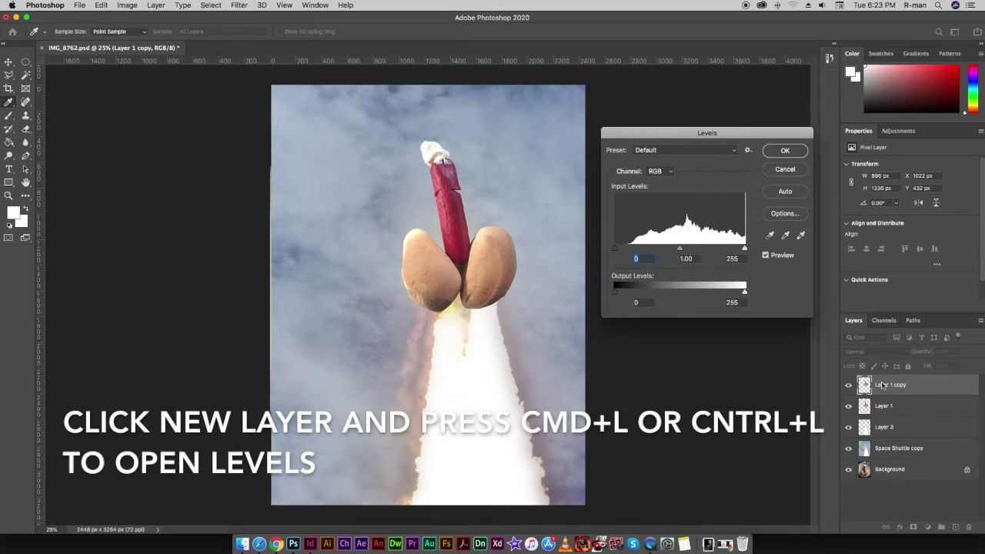
drag(615, 247, 704, 253)
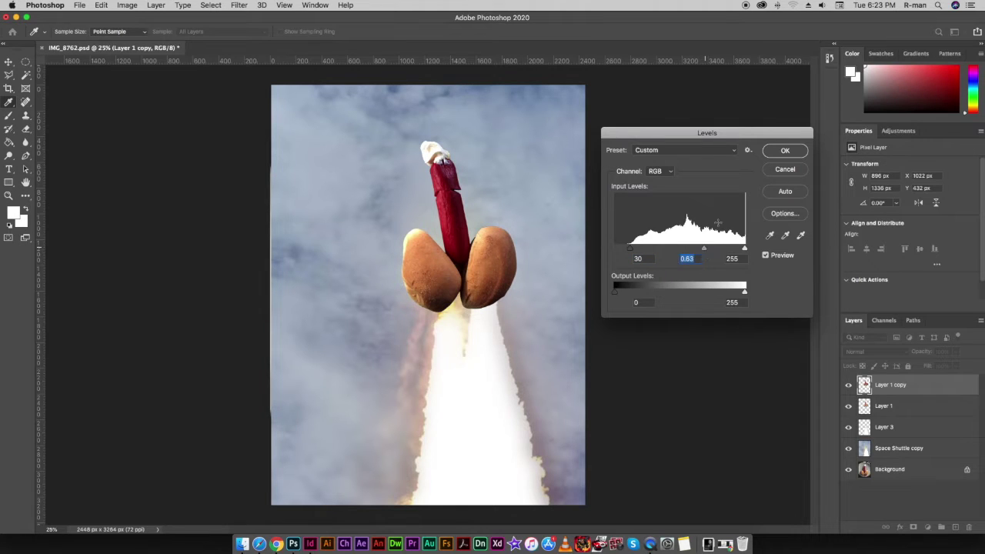
click(789, 153)
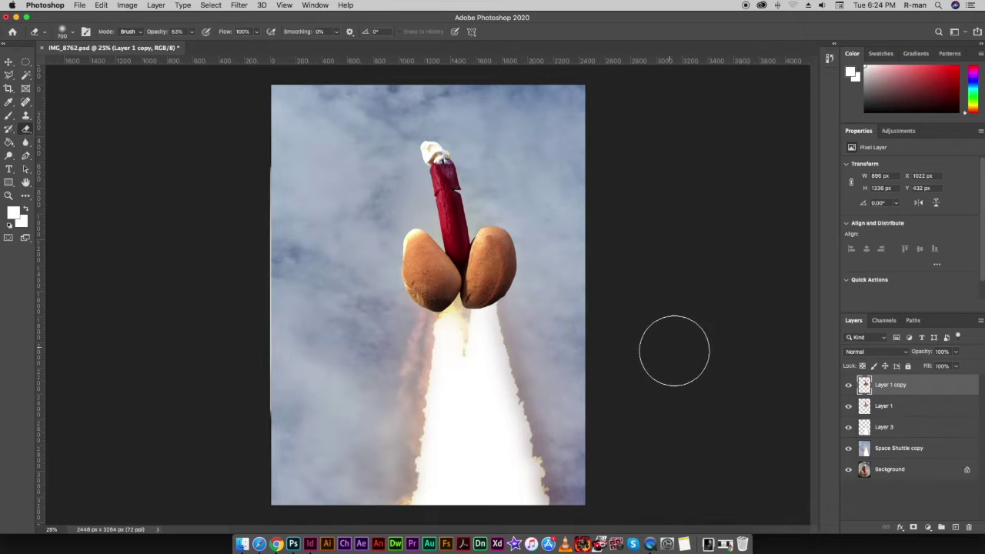
Step: Set the Layer 1 copy's blend mode to Color Burn and its opacity to 60%
click(898, 351)
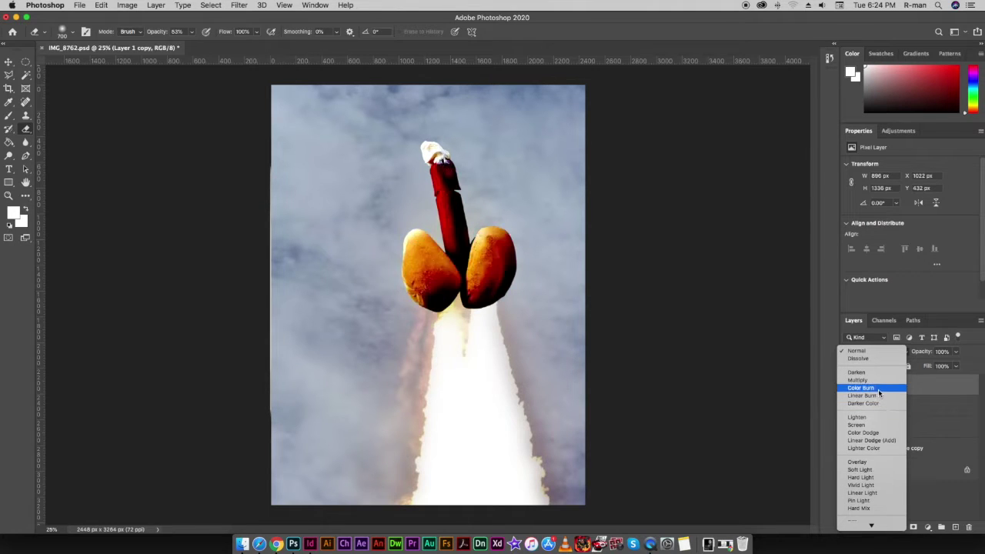
click(879, 391)
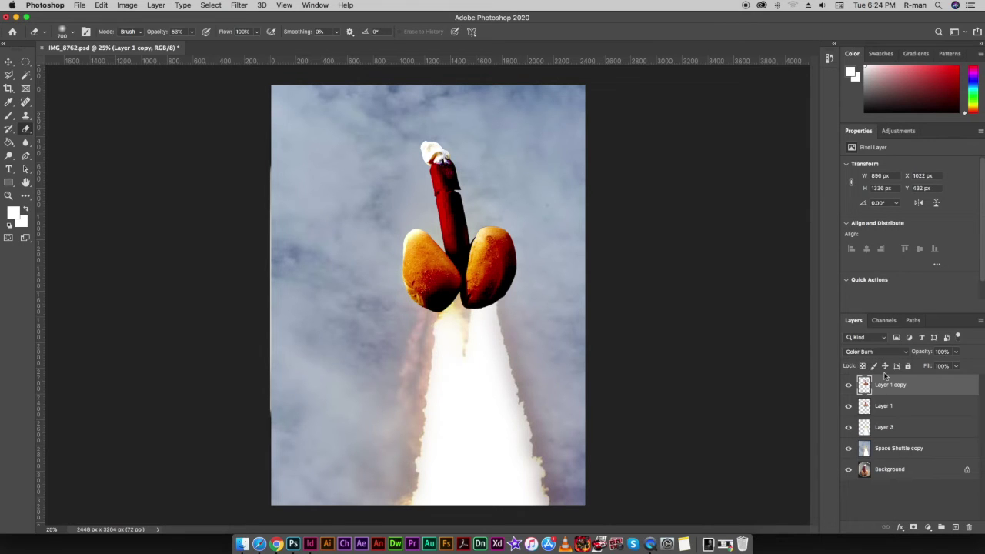
click(954, 353)
drag(938, 367, 940, 365)
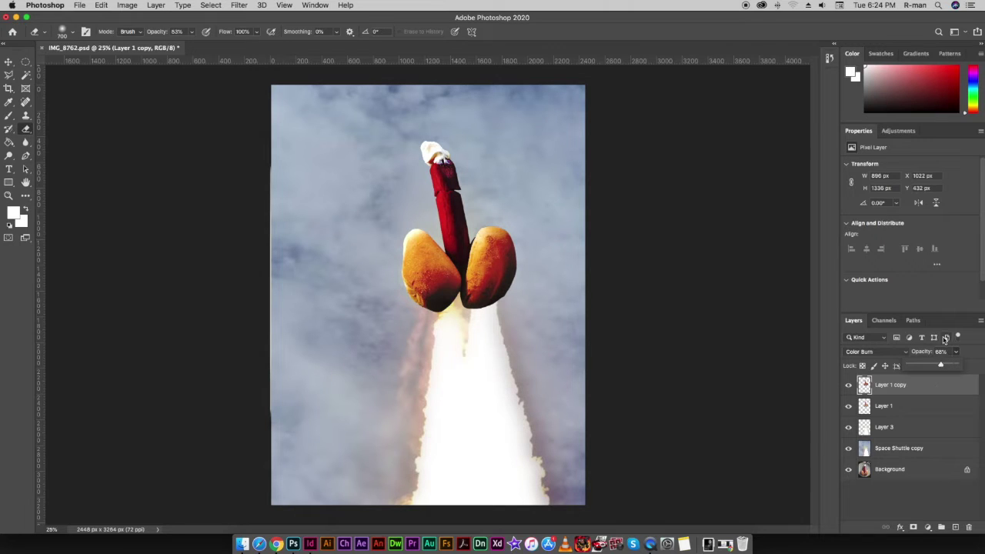
double_click(943, 351)
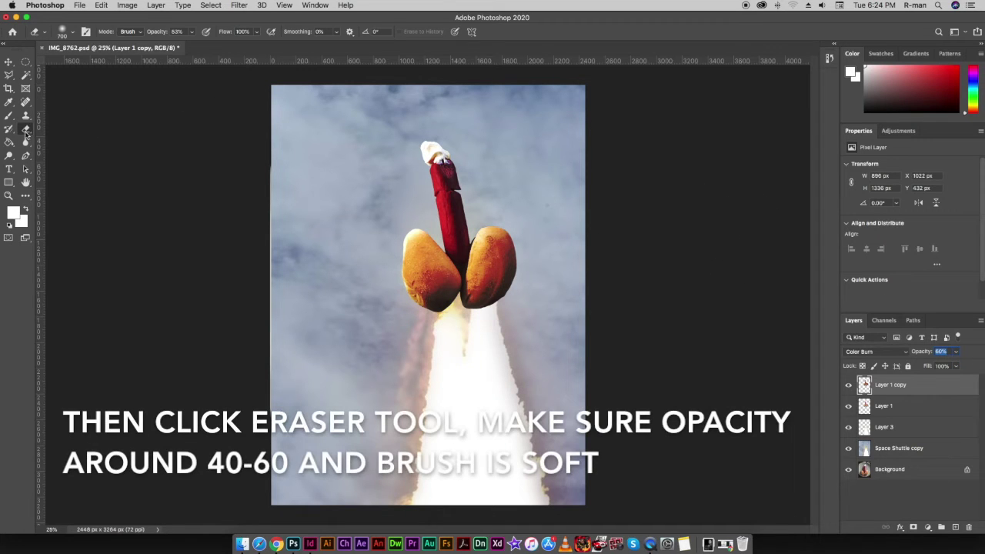
Step: Set the Eraser to 40% opacity and reduce its brush size to 300
click(191, 33)
drag(184, 46, 185, 45)
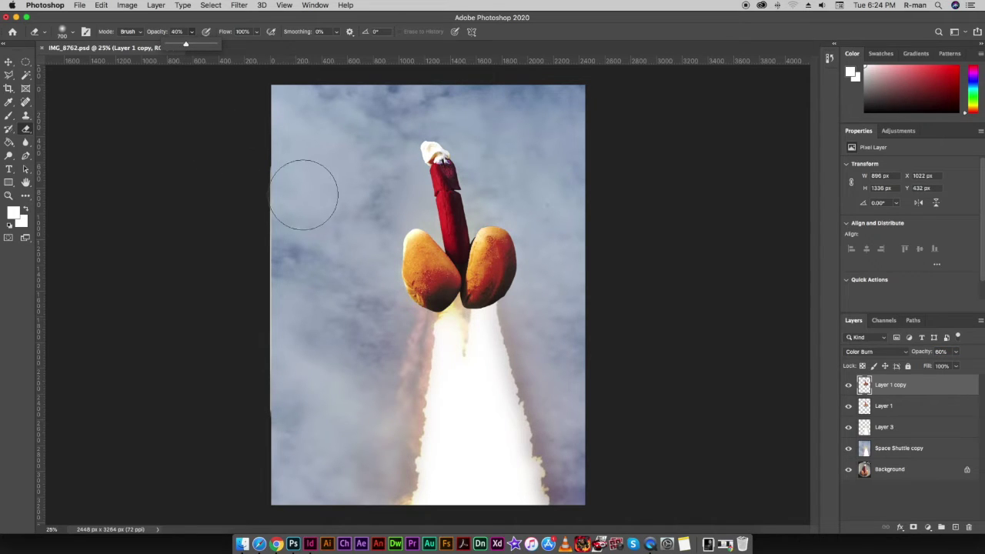
key(bracketleft)
key(bracketleft)
key(bracketleft)
key(bracketleft)
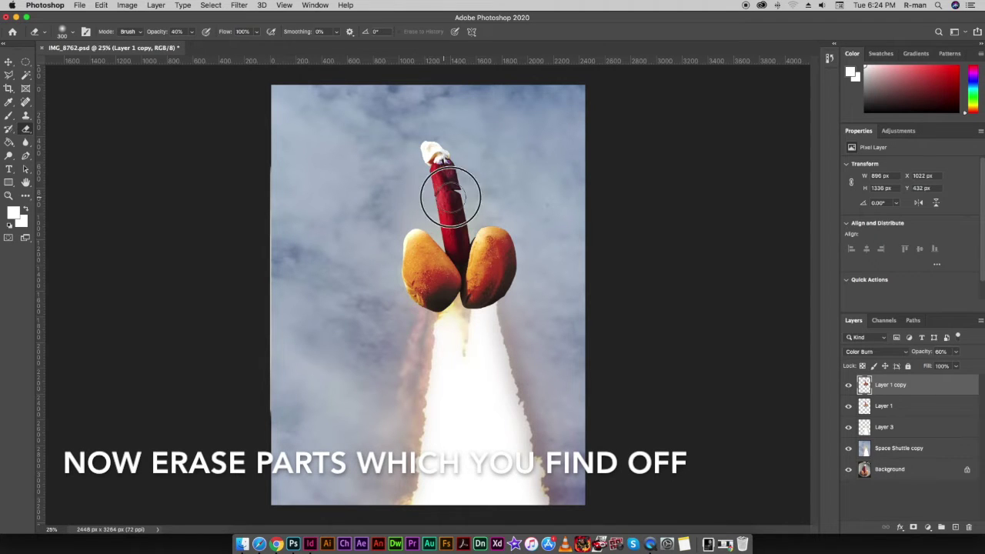
Step: Partly erase the Color Burn effect along the red shaft and the outer edges of both bread rolls
mouse_move(460, 201)
mouse_down()
mouse_move(458, 231)
mouse_move(415, 186)
mouse_move(461, 184)
mouse_up()
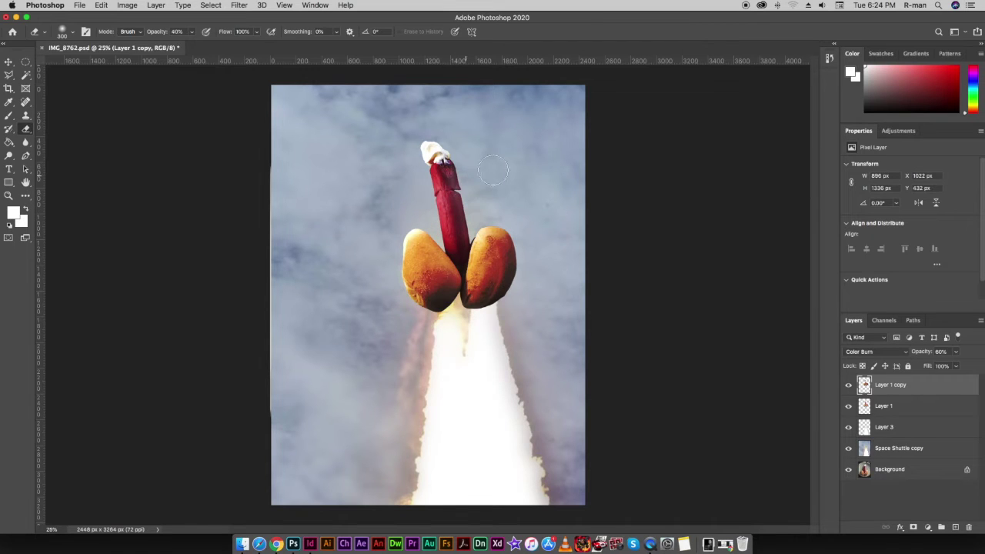
drag(428, 226, 387, 258)
mouse_move(502, 234)
mouse_down()
mouse_move(536, 248)
mouse_move(486, 223)
mouse_move(520, 247)
mouse_move(524, 265)
mouse_up()
drag(412, 241, 407, 245)
mouse_move(441, 183)
mouse_down()
mouse_move(430, 172)
mouse_move(435, 157)
mouse_up()
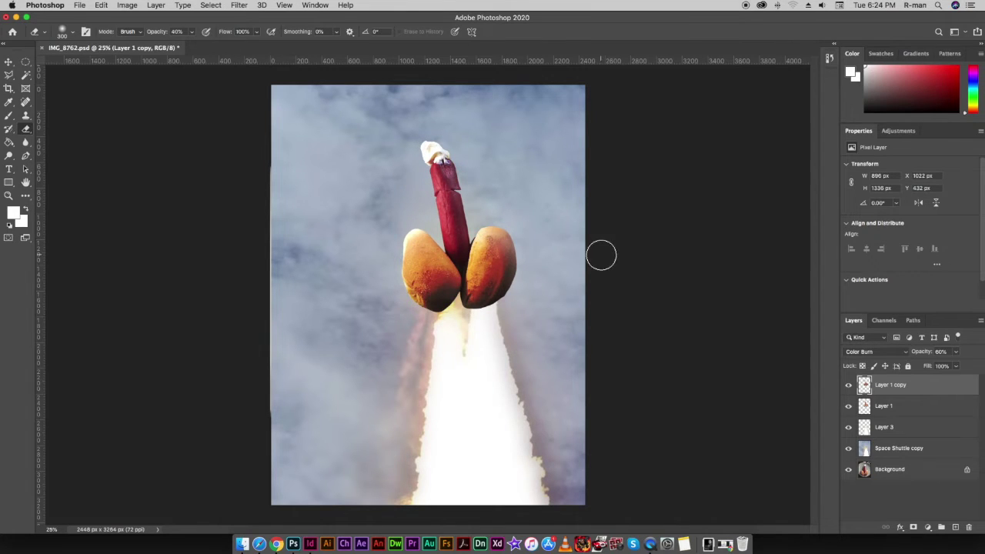
mouse_move(518, 295)
mouse_down()
mouse_move(526, 257)
mouse_move(516, 230)
mouse_up()
drag(397, 268, 393, 250)
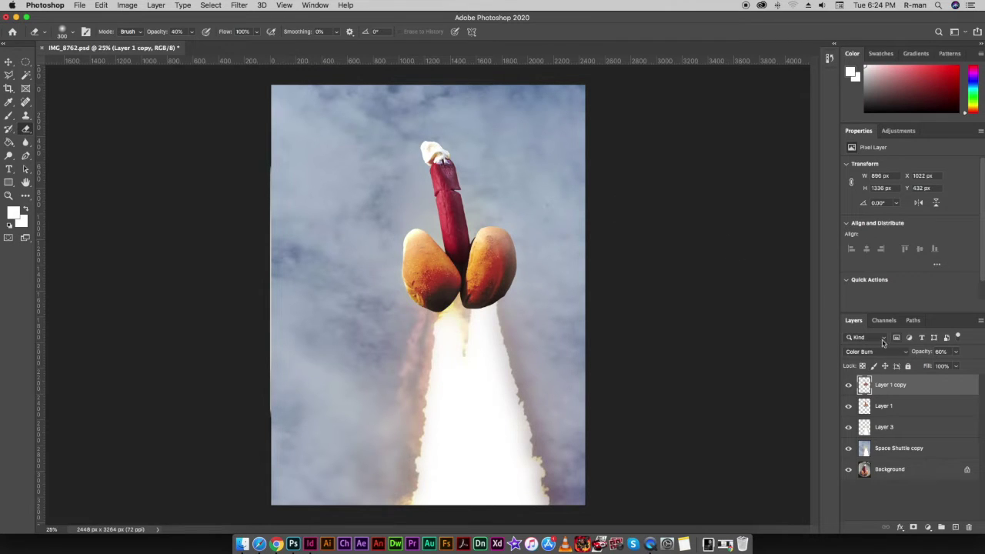
Step: Duplicate the original Layer 1 and darken the duplicate with Levels, setting the black input to 50
click(909, 405)
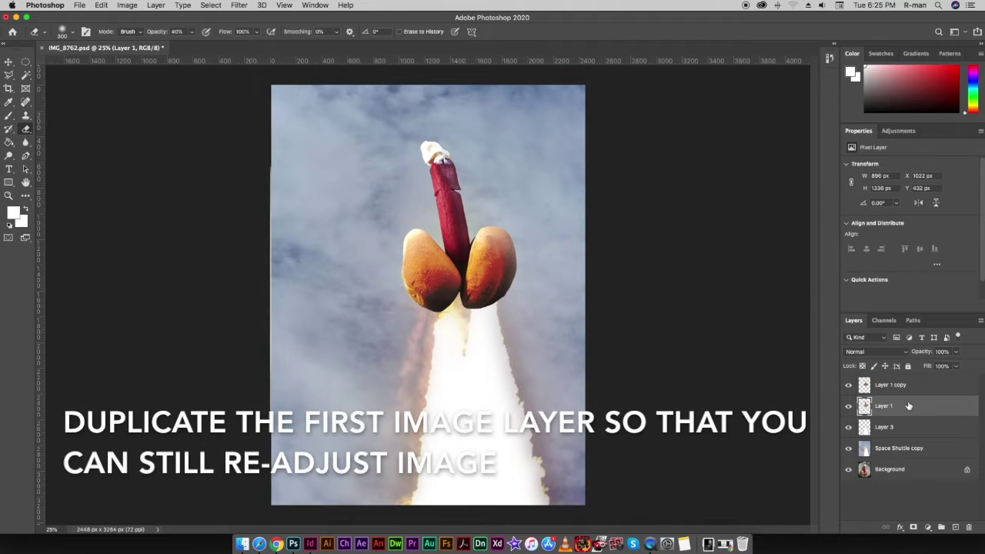
key(ctrl+j)
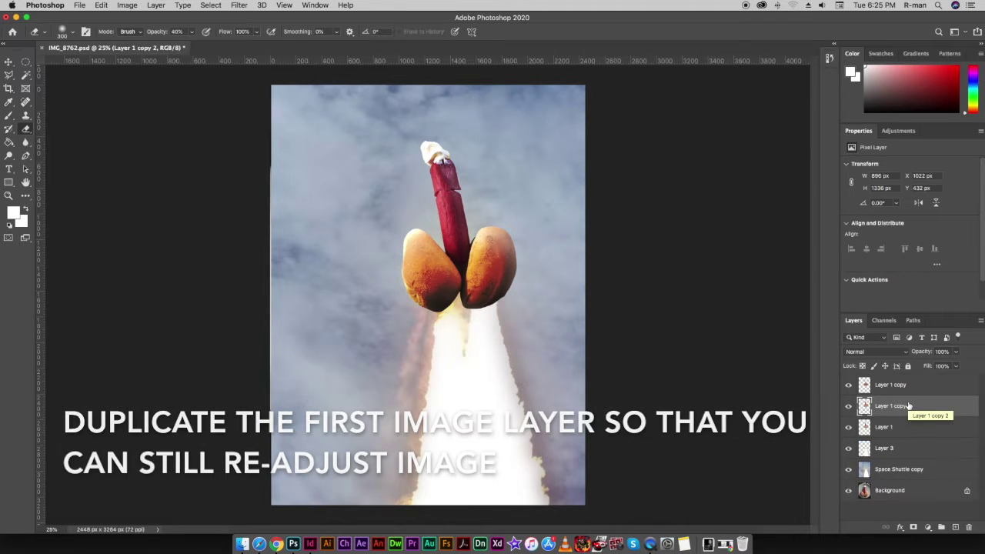
key(ctrl+l)
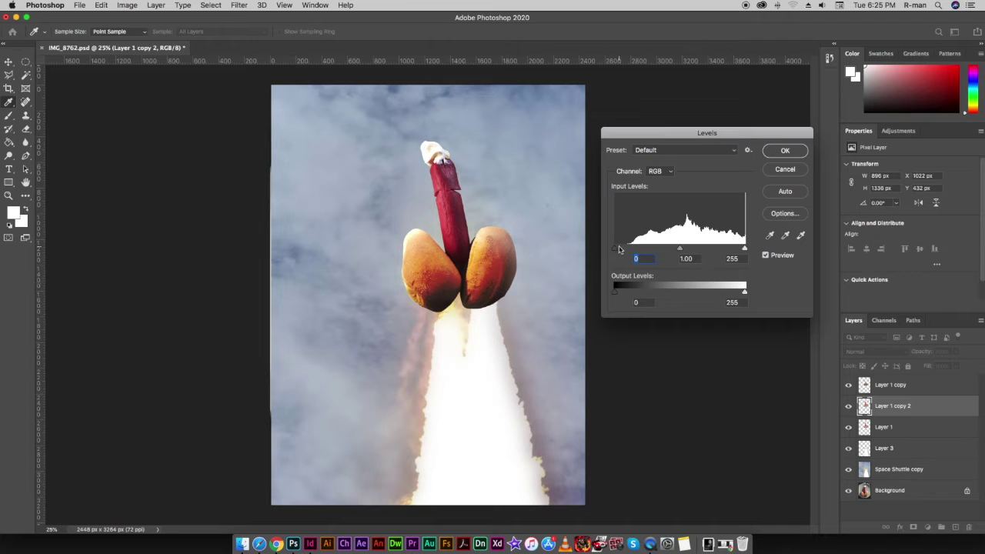
drag(615, 249, 639, 251)
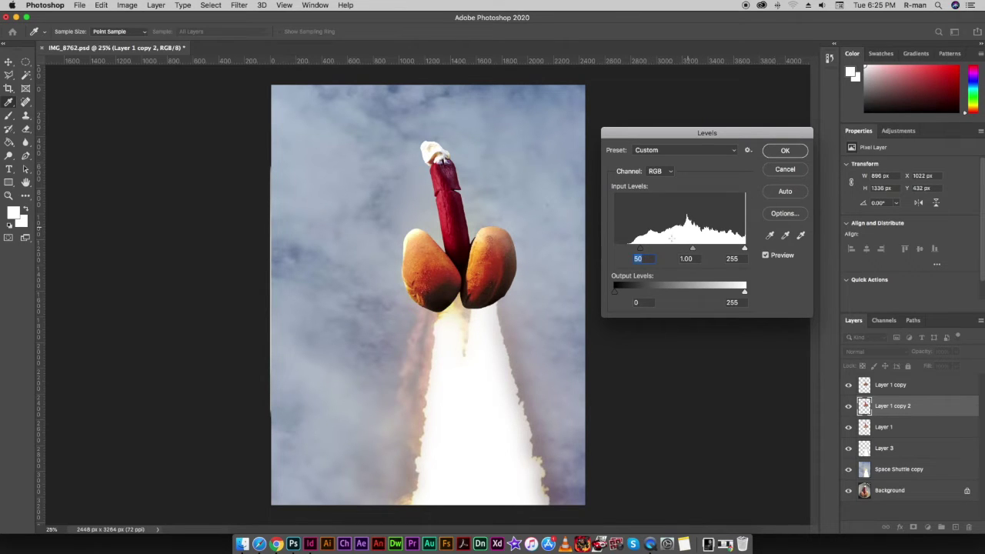
click(791, 154)
key(e)
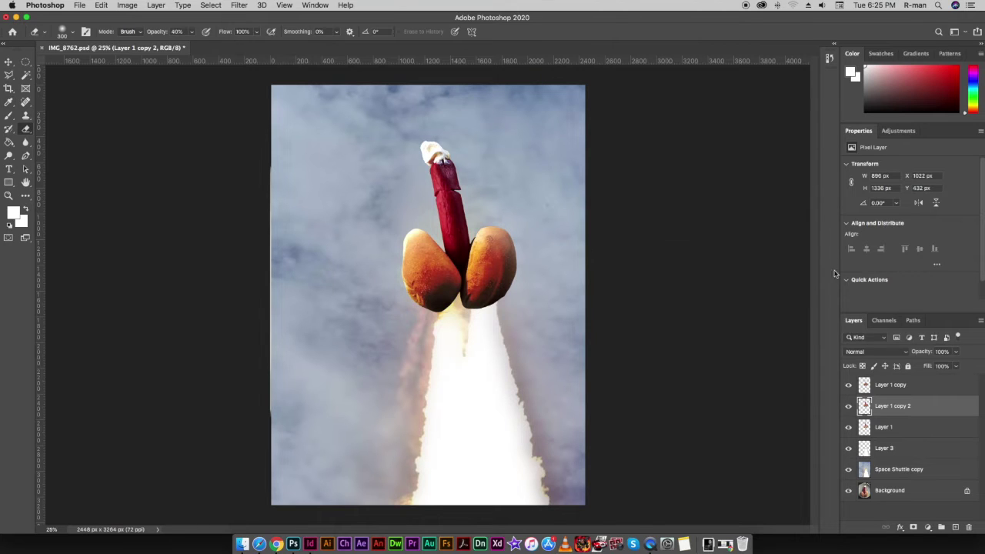
Step: Merge Layer 1 copy, Layer 1 copy 2 and Layer 1 into one layer, and check it by toggling its visibility
click(892, 387)
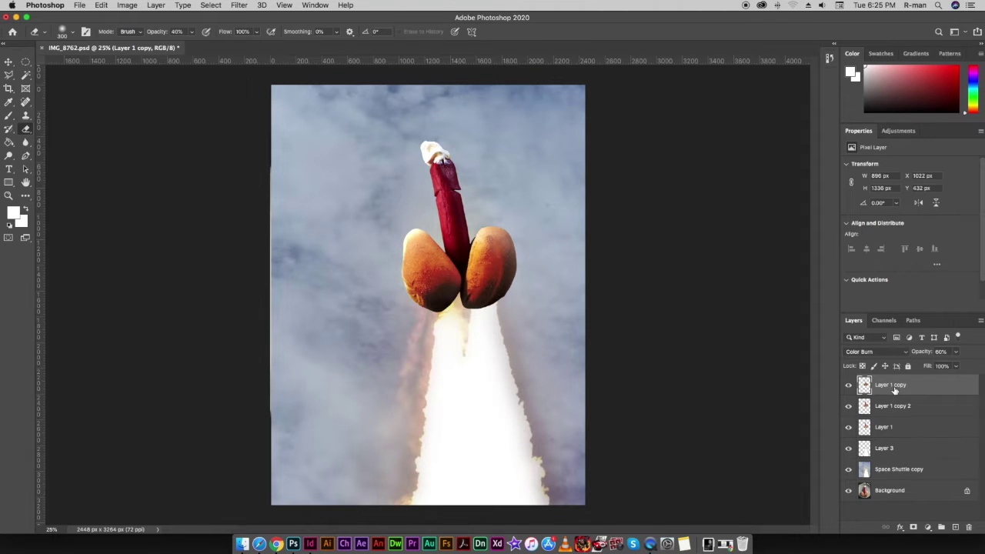
shift+click(899, 428)
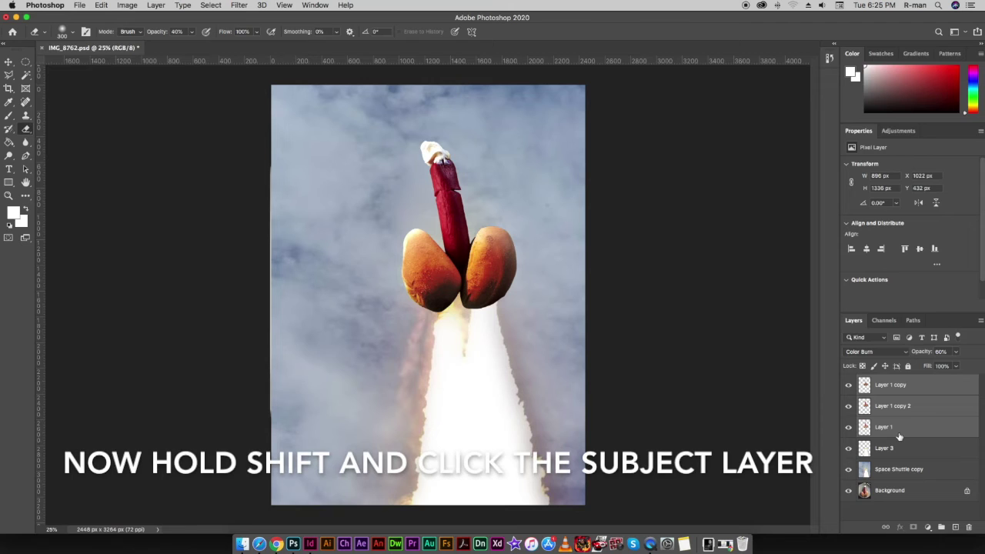
right_click(899, 436)
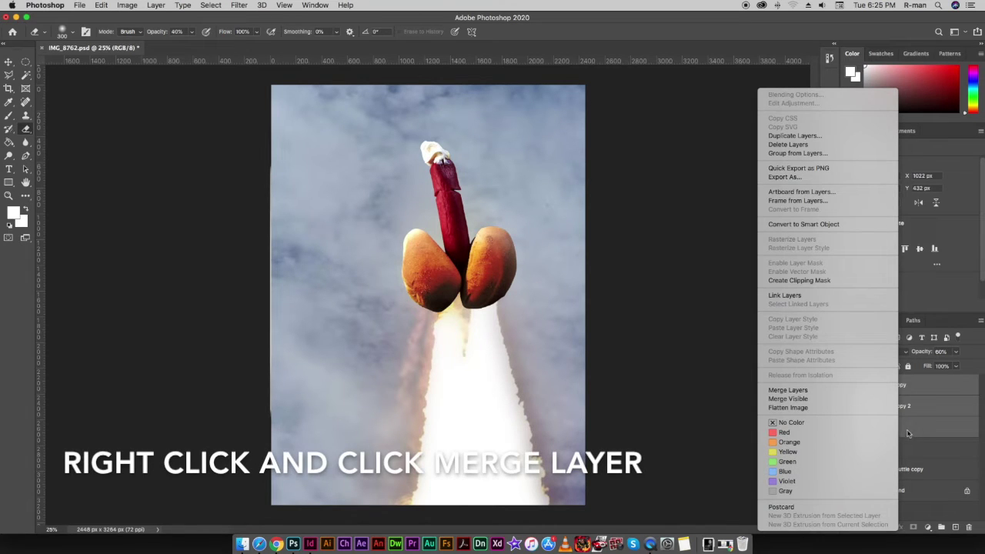
click(819, 390)
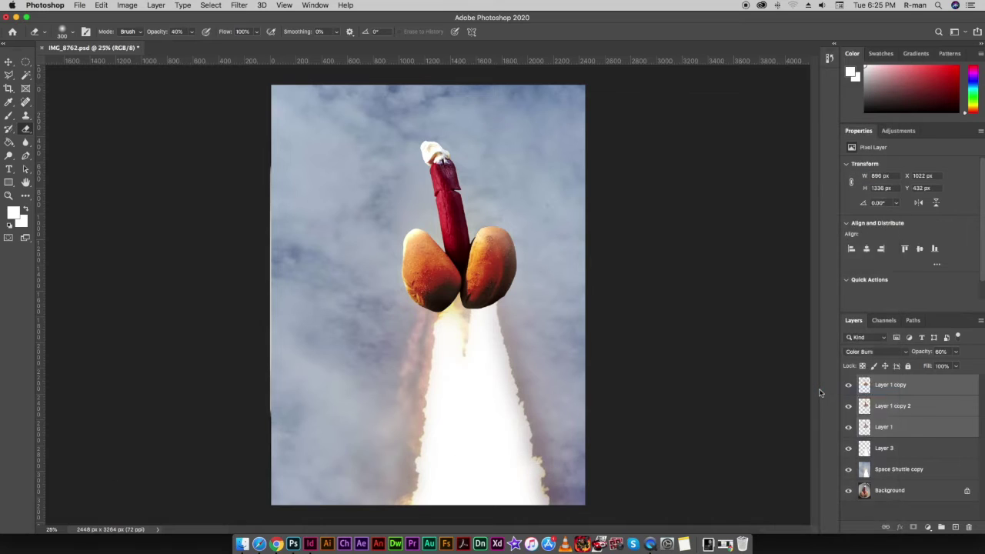
click(849, 387)
click(848, 387)
click(849, 387)
click(849, 387)
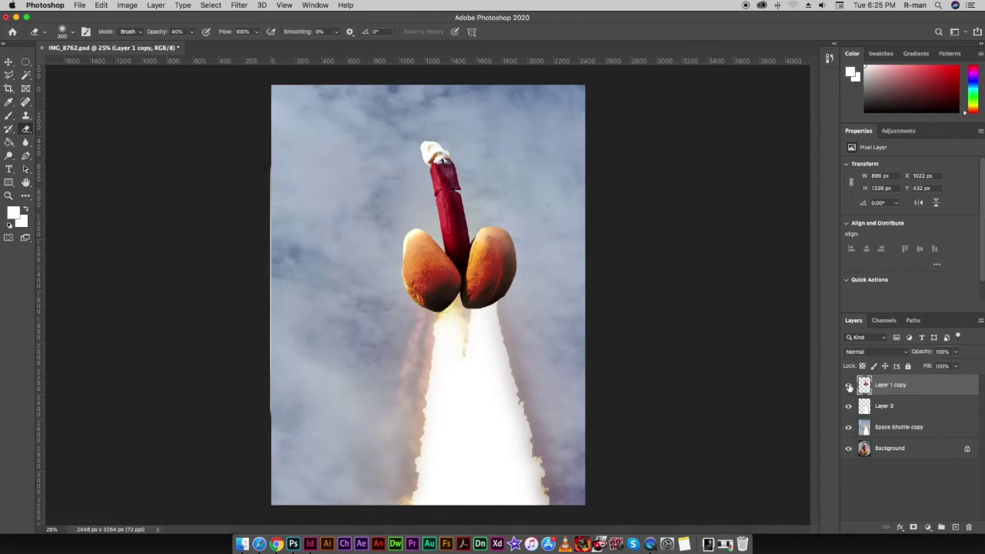
Step: Free-transform the merged subject, rotating it about 2.2° clockwise and shifting it slightly right and down over the exhaust plume
key(super+t)
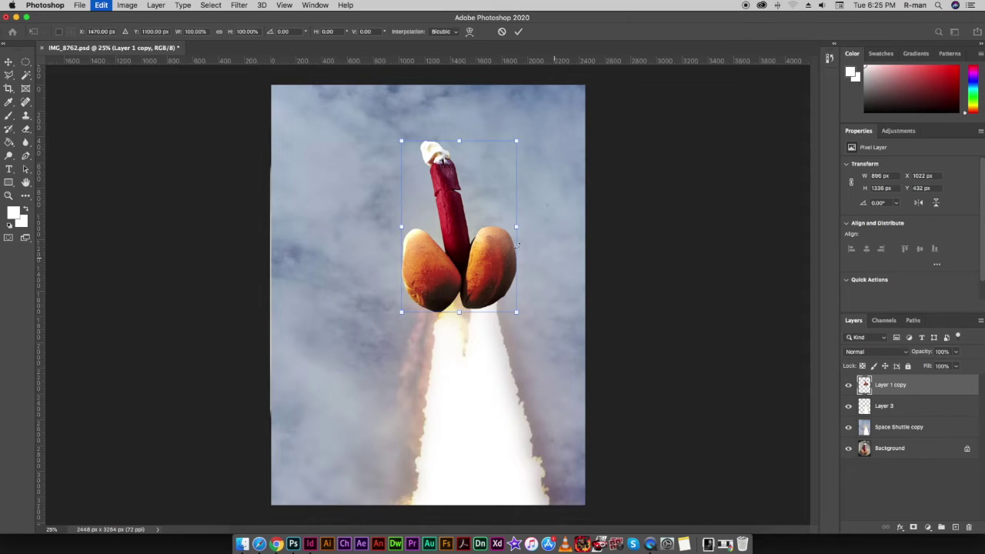
drag(465, 242, 472, 244)
drag(466, 198, 467, 200)
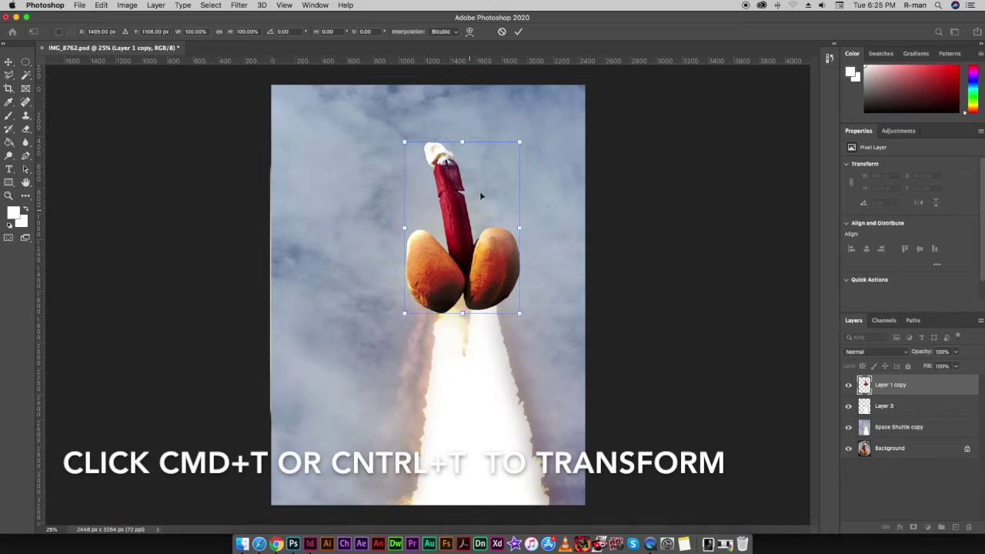
drag(526, 137, 523, 143)
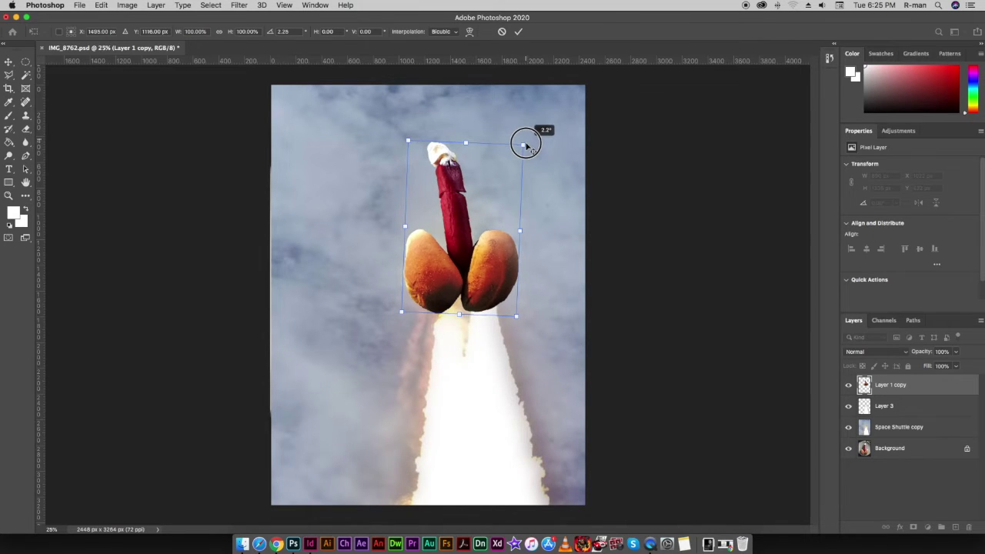
drag(493, 255, 497, 264)
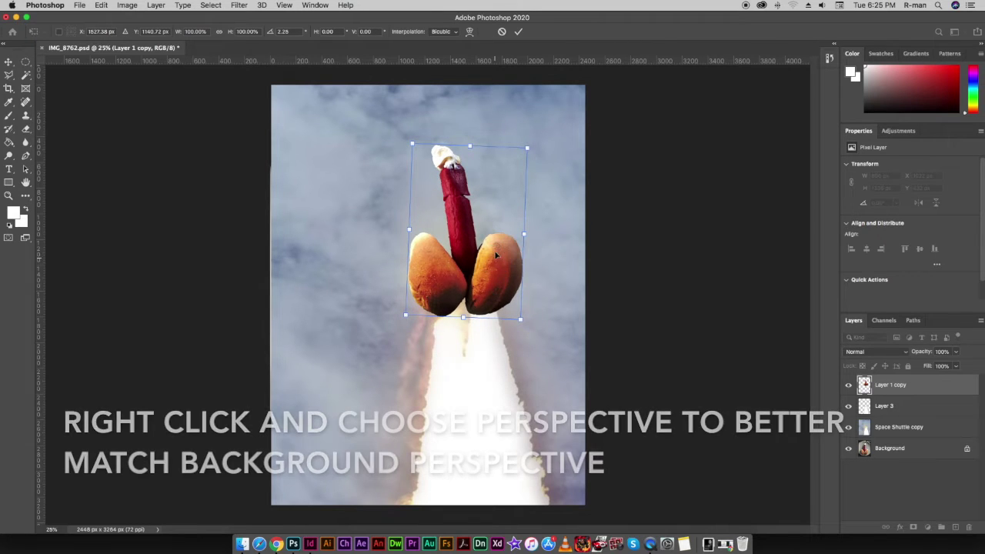
Step: Narrow the subject's top edge with a Perspective transform and reduce its height to about 1293 px
right_click(497, 247)
click(545, 304)
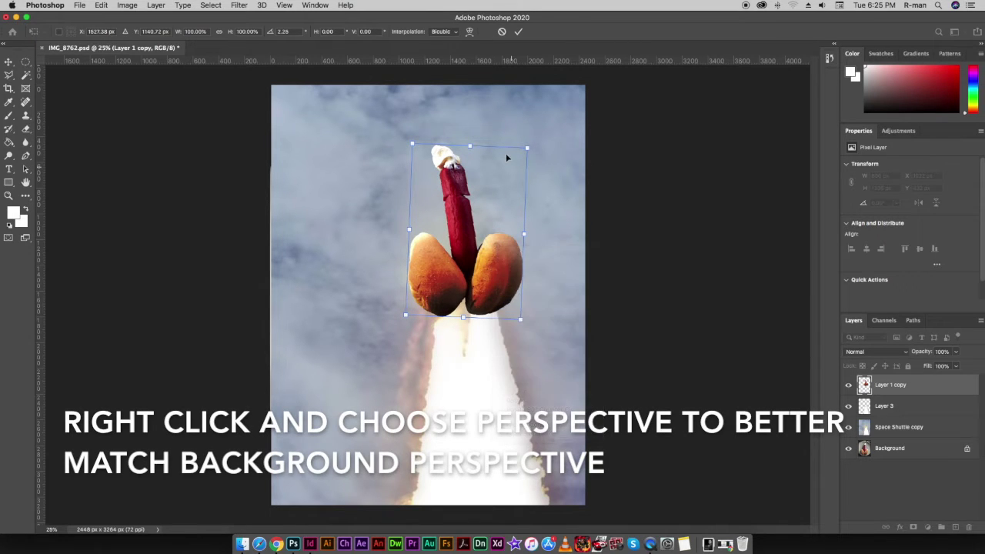
drag(527, 150, 522, 147)
right_click(482, 161)
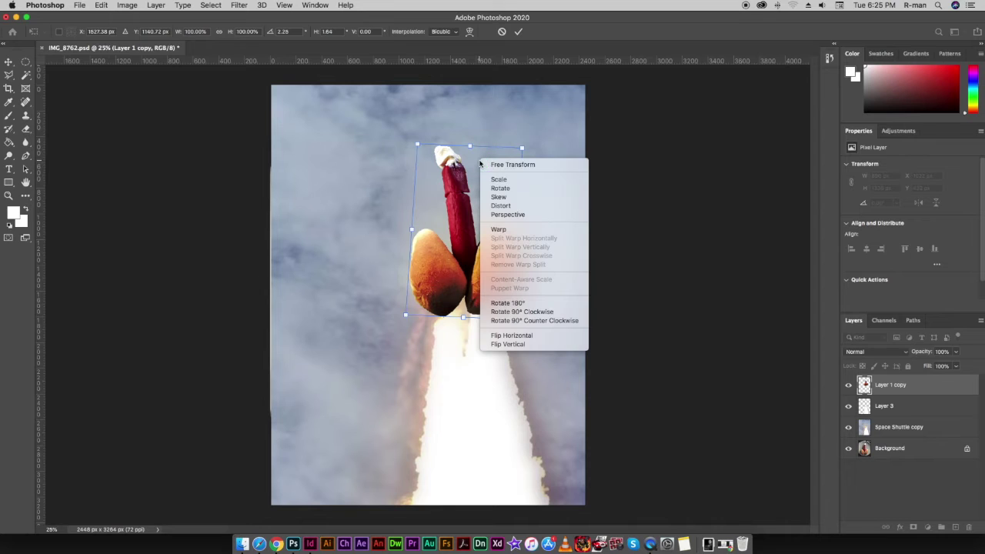
click(519, 164)
drag(471, 146, 471, 152)
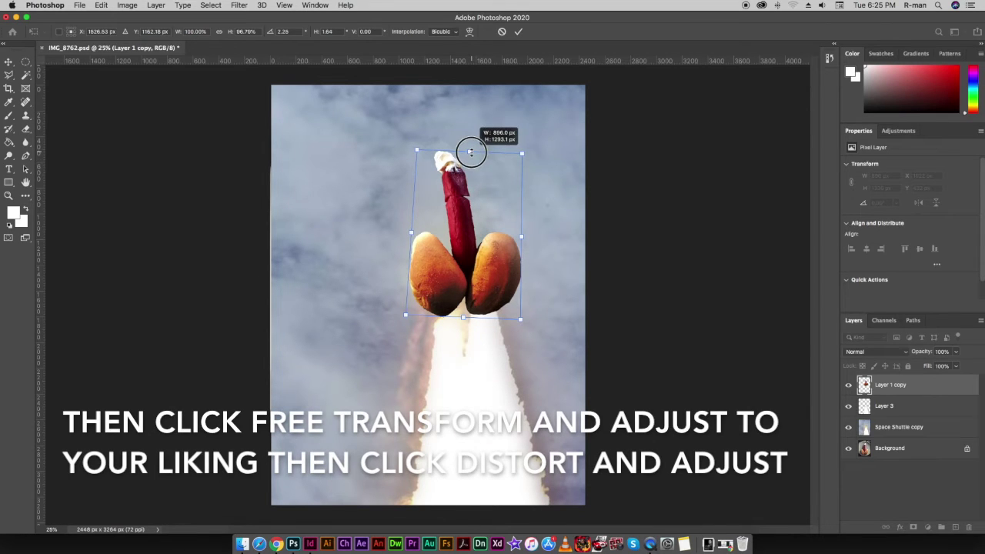
Step: Distort the subject's two upper corners slightly inward and apply the transformation
right_click(481, 163)
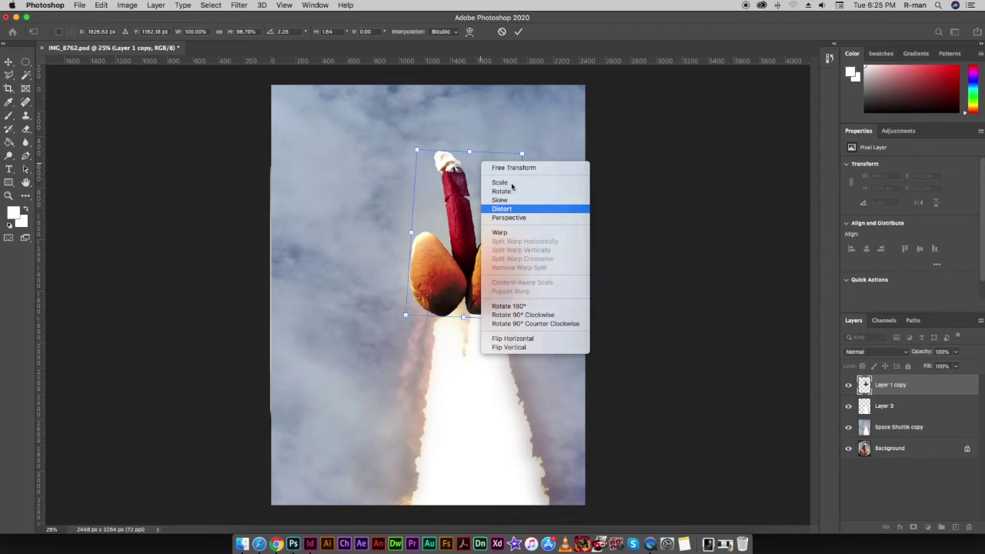
click(511, 209)
drag(521, 155, 520, 154)
drag(413, 149, 417, 152)
click(516, 33)
key(e)
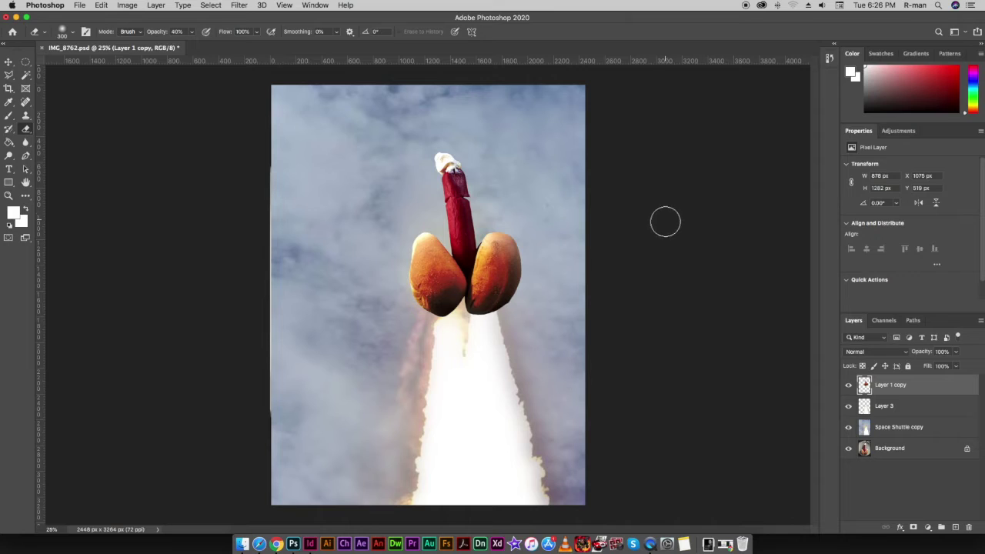
Step: Hide the Layer 1 copy and Space Shuttle copy layers, delete the original Background layer, and show Space Shuttle copy again
click(880, 413)
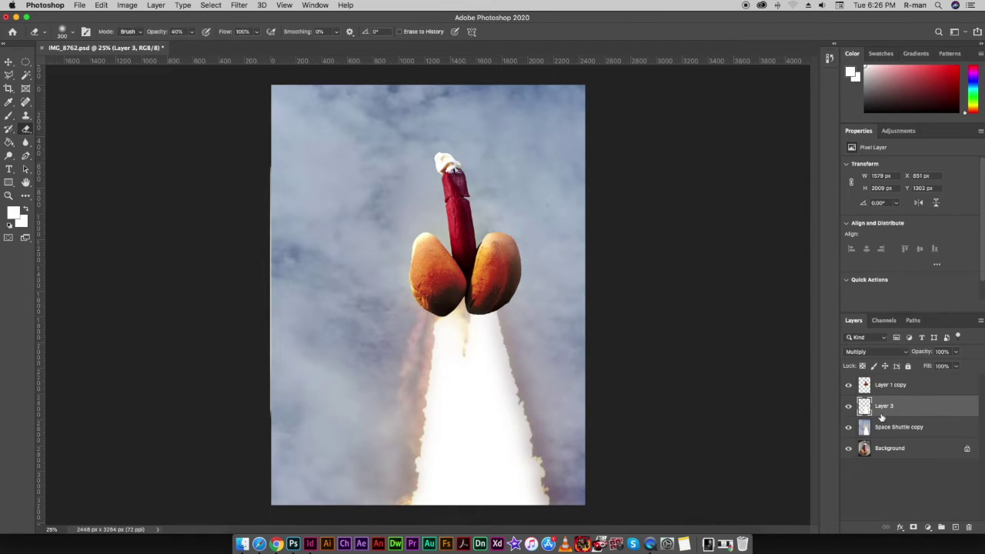
click(849, 385)
click(849, 427)
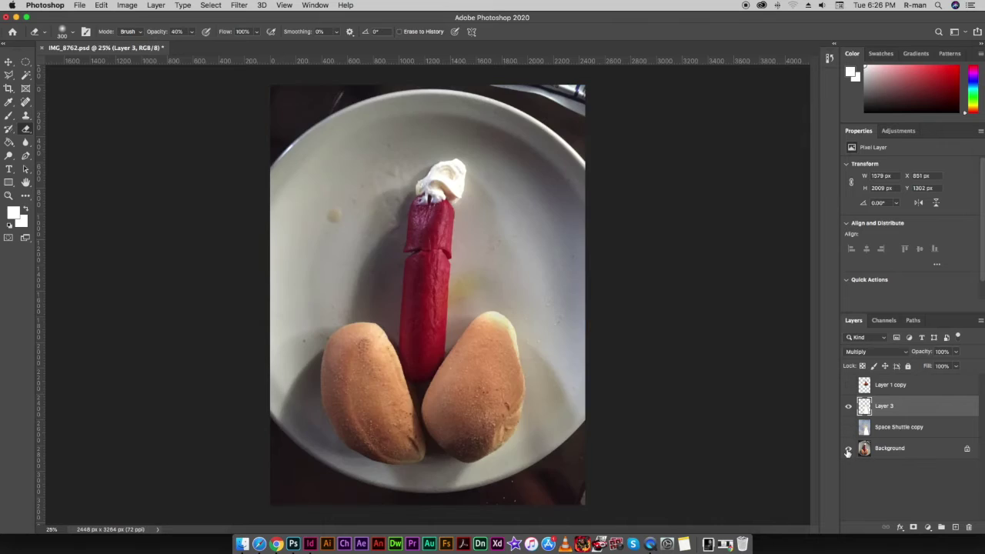
click(849, 448)
click(886, 448)
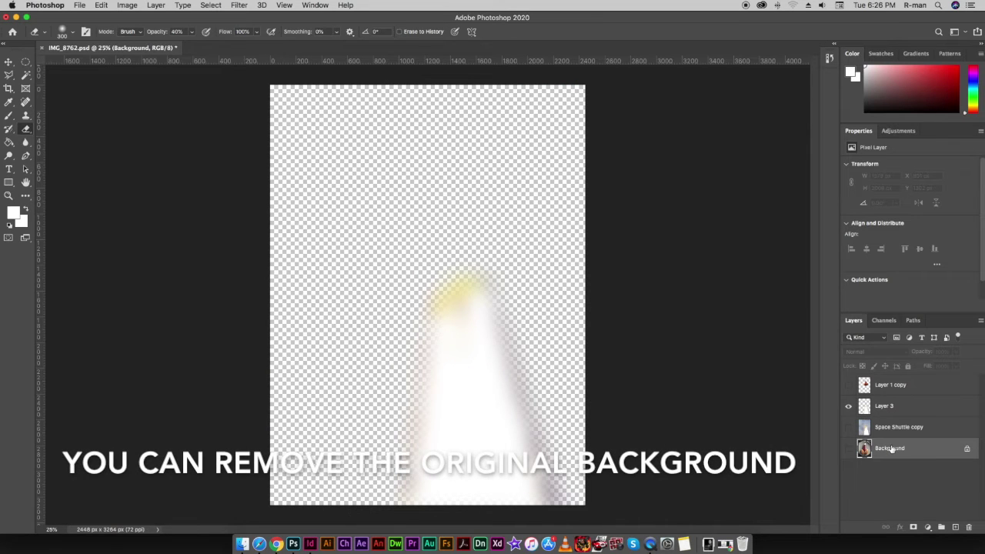
key(Delete)
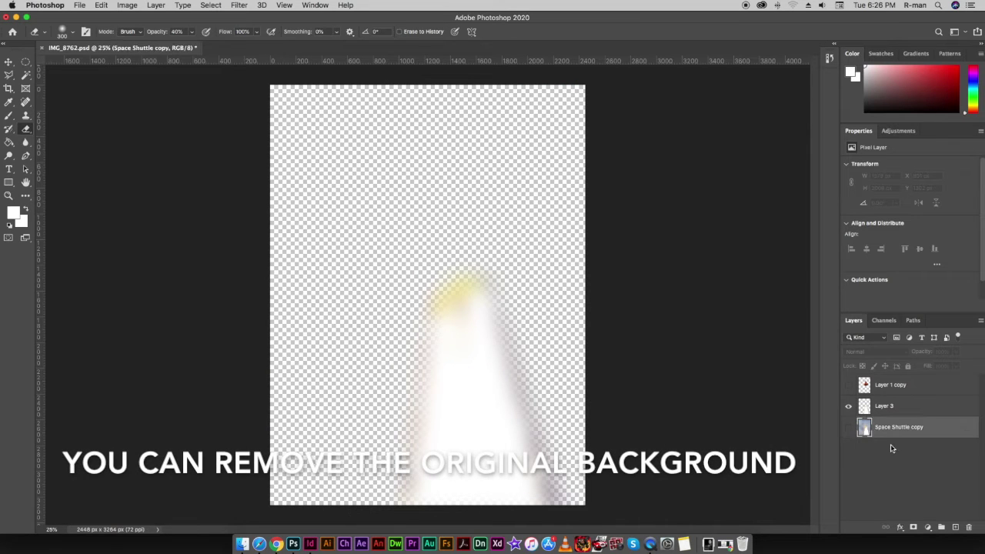
click(848, 428)
click(849, 428)
click(848, 428)
Step: Adjust the Levels of the fire on Layer 3 with input values of 65, 0.8 and 237
click(899, 409)
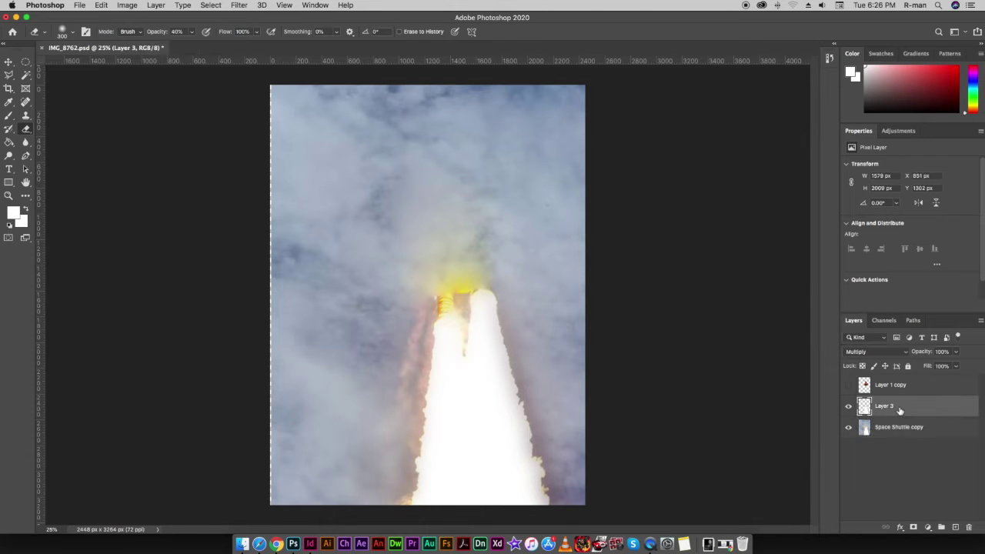
key(super+l)
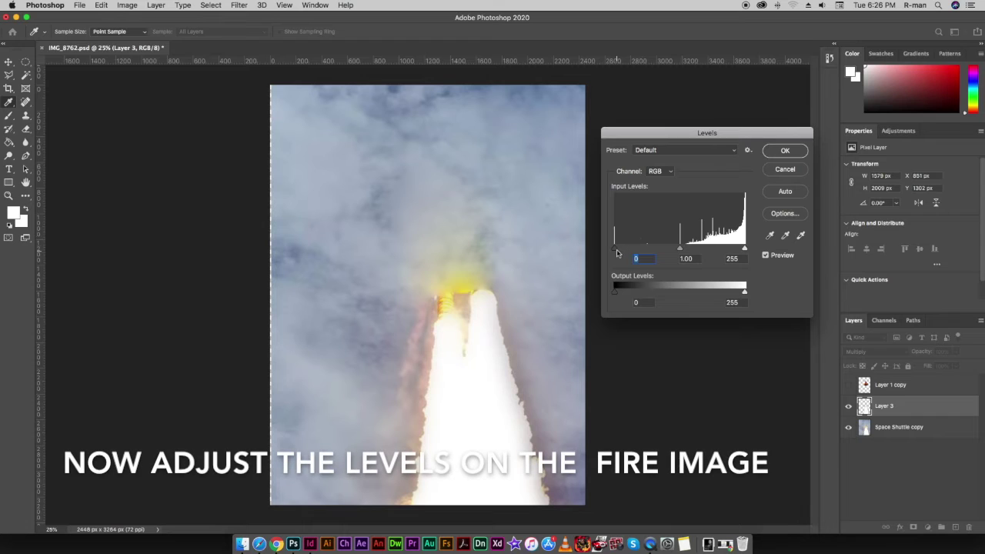
drag(700, 249, 647, 248)
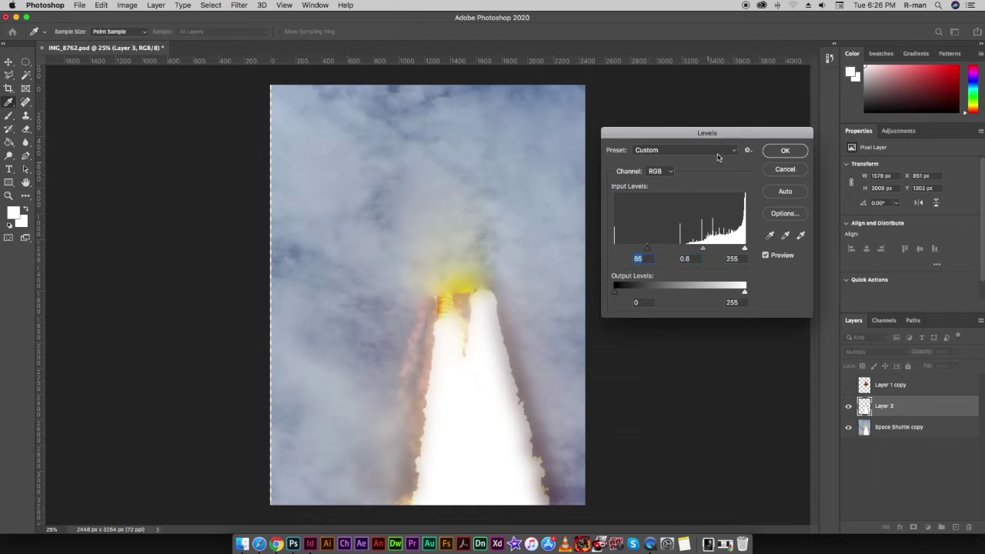
drag(742, 248, 735, 249)
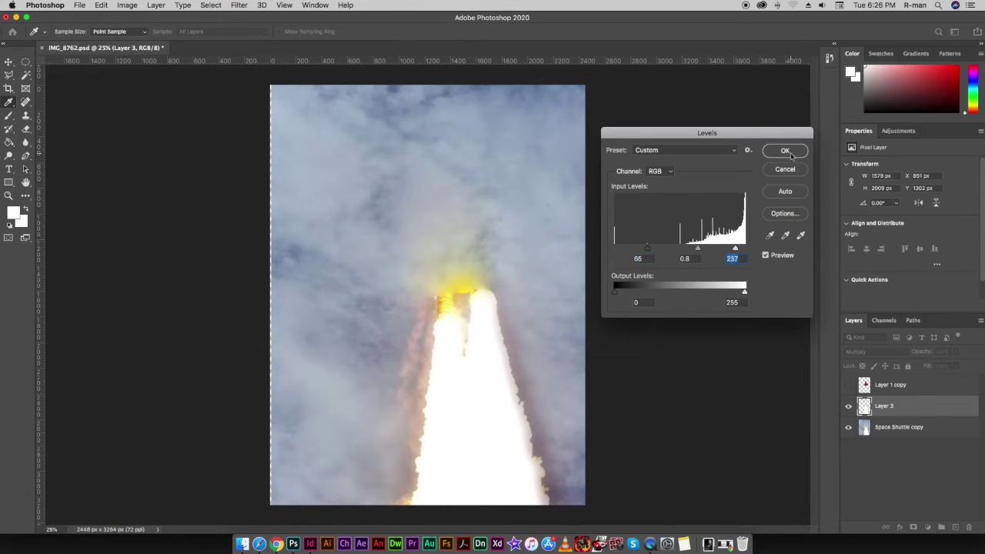
click(785, 151)
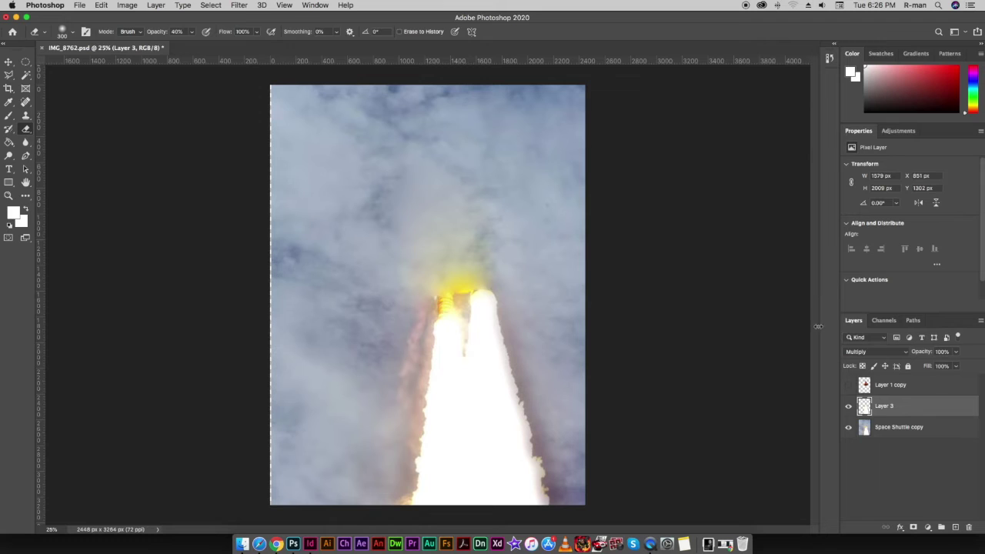
Step: Show the food subject on Layer 1 copy again and duplicate the Space Shuttle copy layer
click(885, 427)
click(849, 385)
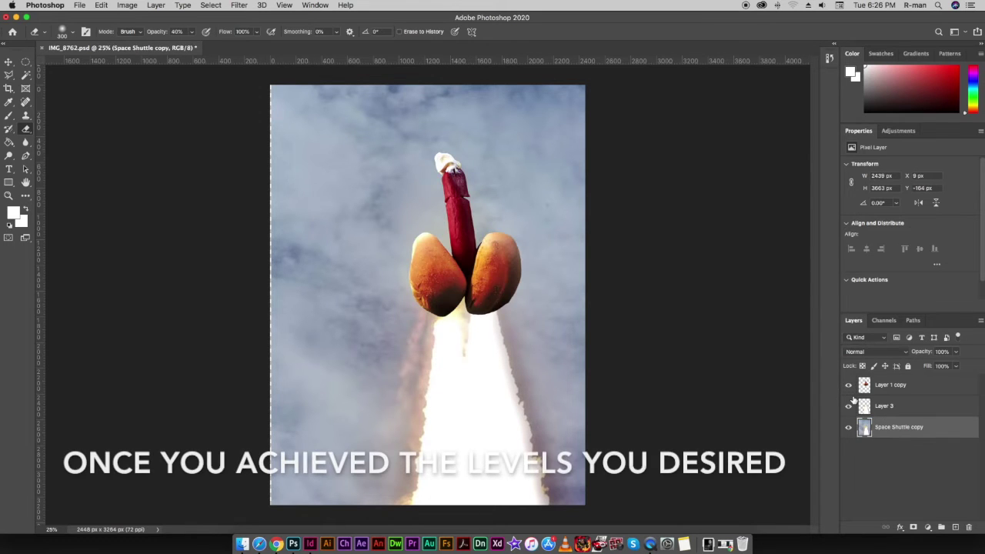
key(super+l)
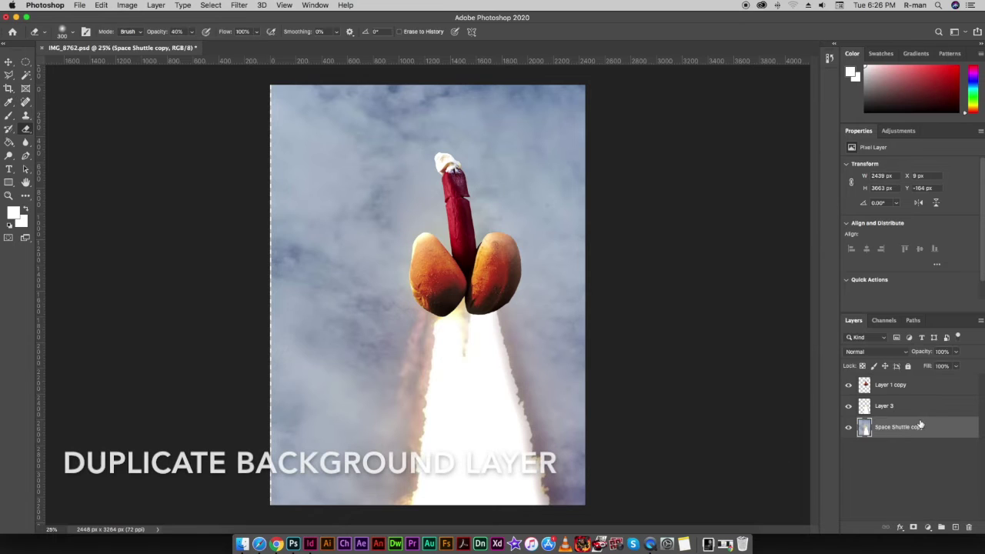
drag(921, 425, 954, 527)
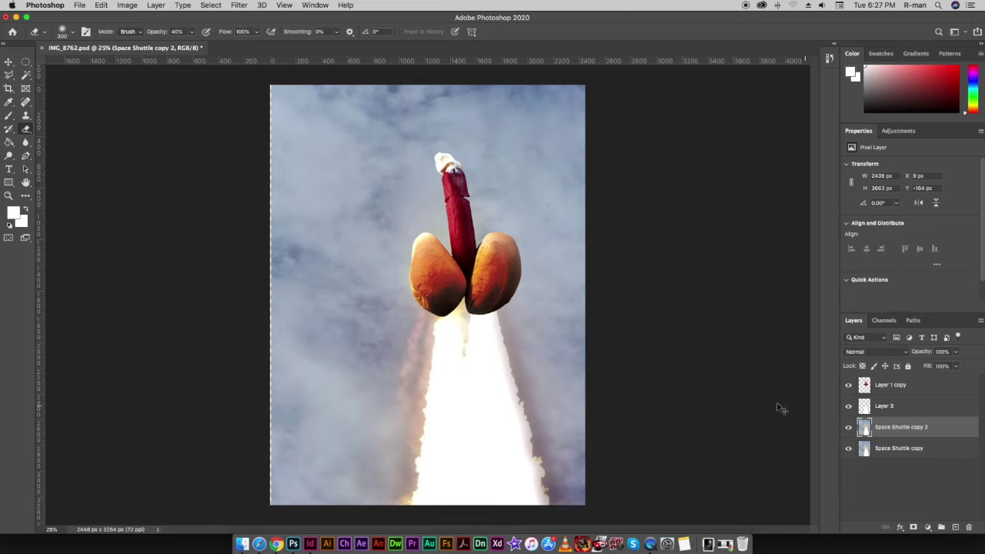
Step: Darken the Space Shuttle copy 2 layer using Levels with a shadow input of 81 and midtones of 0.66
key(ctrl+l)
drag(614, 248, 712, 250)
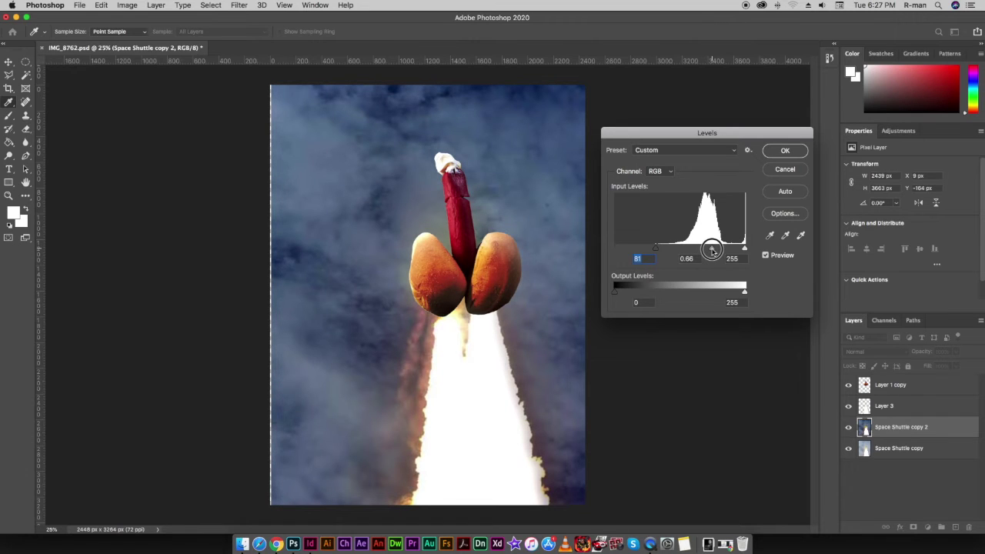
click(774, 155)
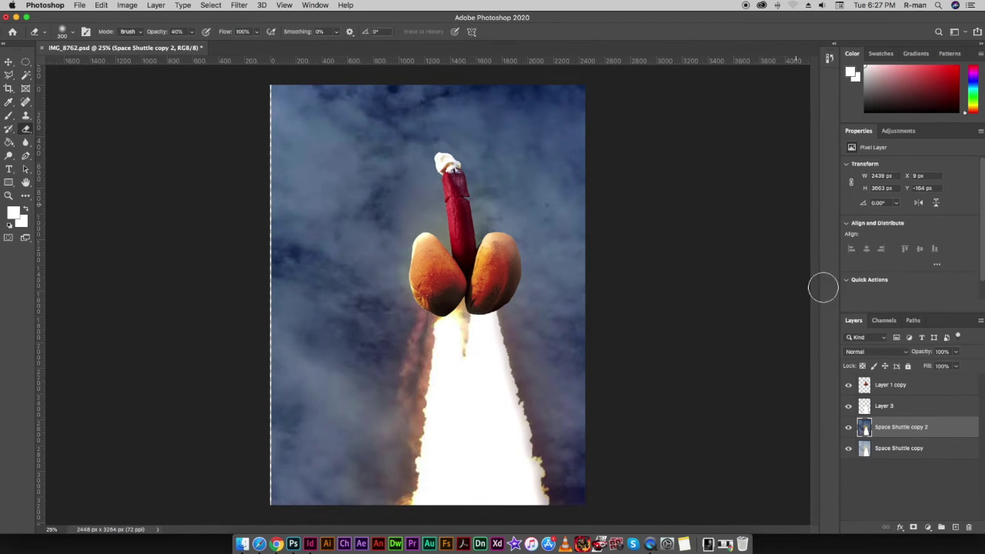
Step: Set the Space Shuttle copy 2 layer to Overlay blending, compare it by toggling its visibility, and keep its opacity at 100%
click(906, 355)
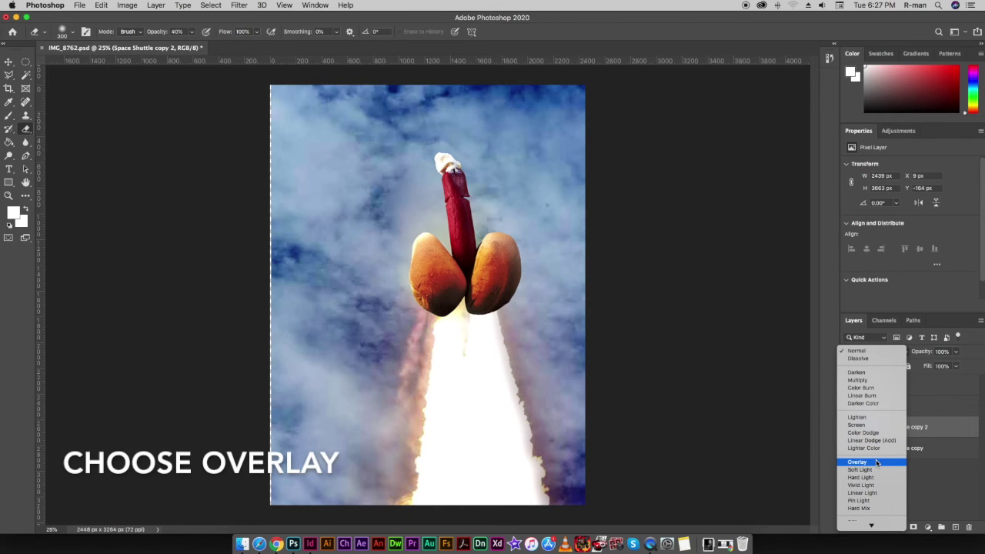
click(877, 462)
click(849, 428)
click(849, 427)
click(850, 428)
click(850, 428)
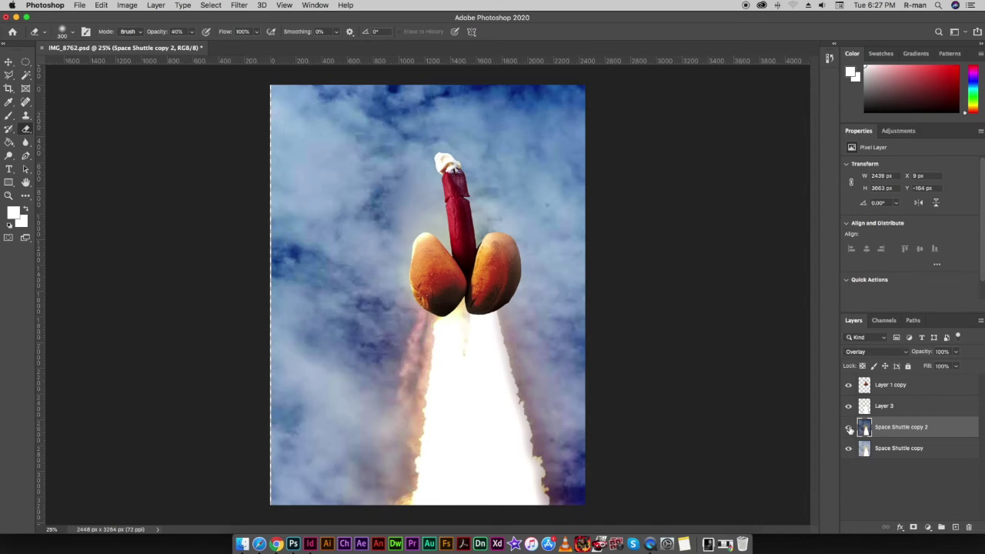
drag(954, 353, 981, 366)
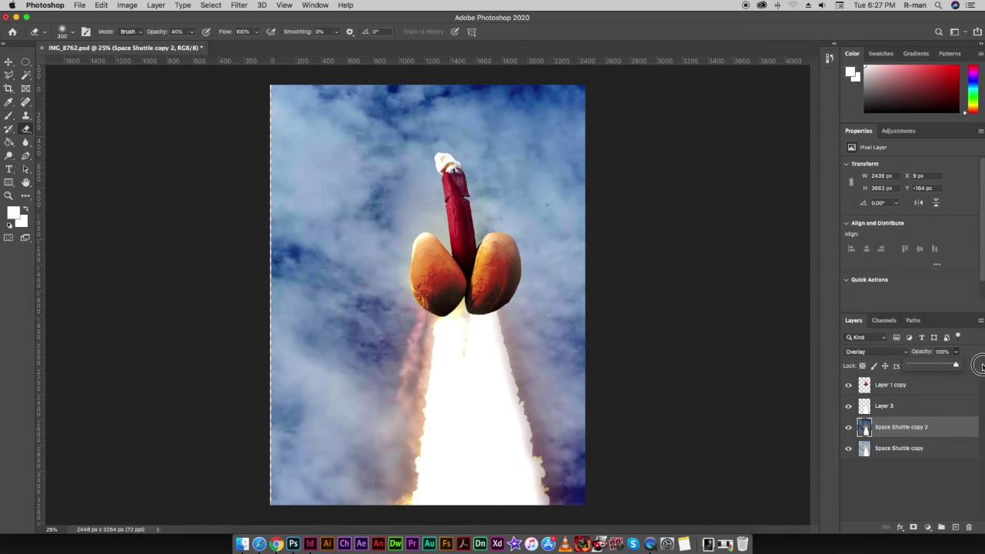
Step: Crop the image around the subject and exhaust plume to about 2299 × 3259 px, removing the outer left and upper sky
click(908, 405)
click(907, 389)
click(904, 408)
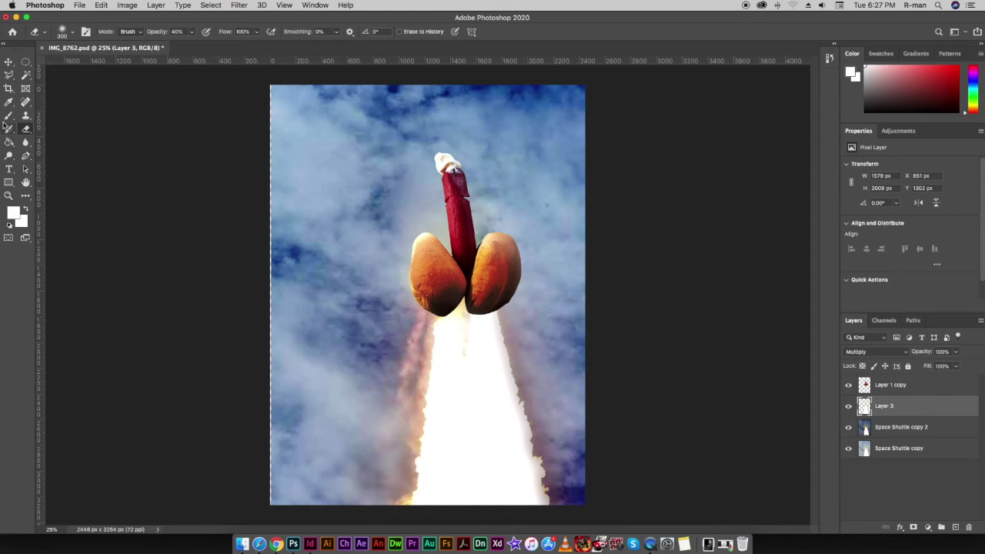
click(10, 88)
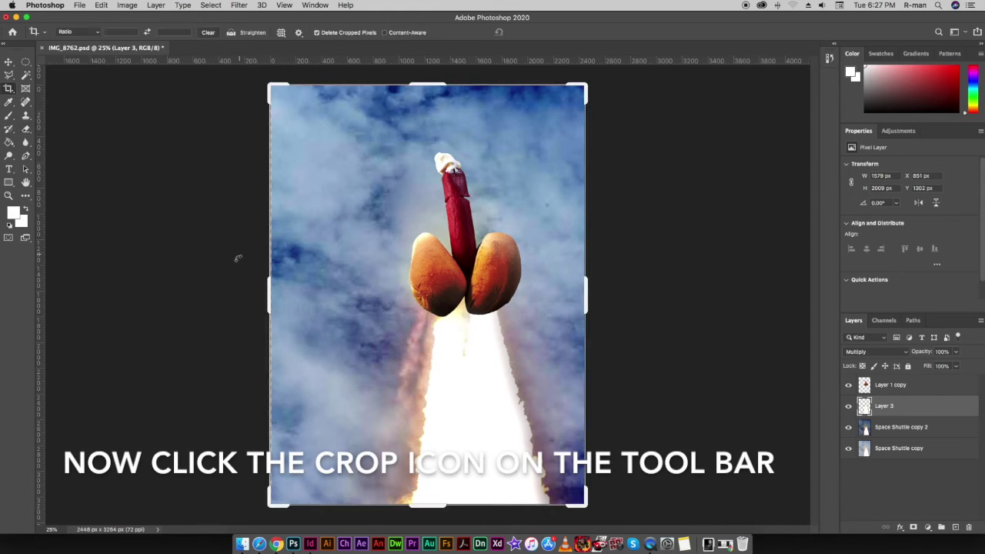
drag(270, 83, 300, 81)
mouse_move(433, 461)
mouse_down()
mouse_move(438, 488)
mouse_move(435, 464)
mouse_move(438, 474)
mouse_up()
mouse_move(557, 255)
mouse_down()
mouse_move(552, 246)
mouse_move(554, 255)
mouse_up()
scroll(490, 255, up, 4)
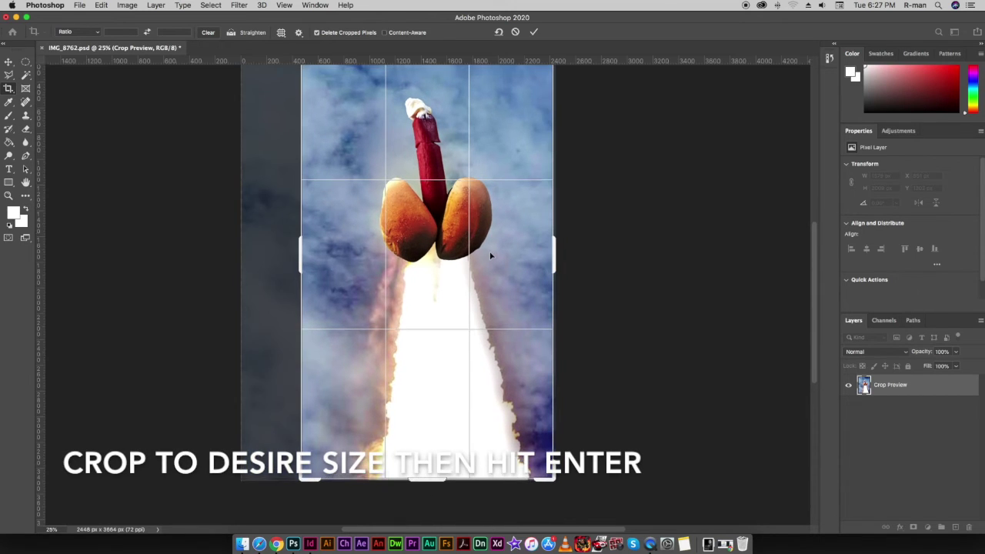
drag(420, 107, 422, 119)
drag(301, 320, 279, 323)
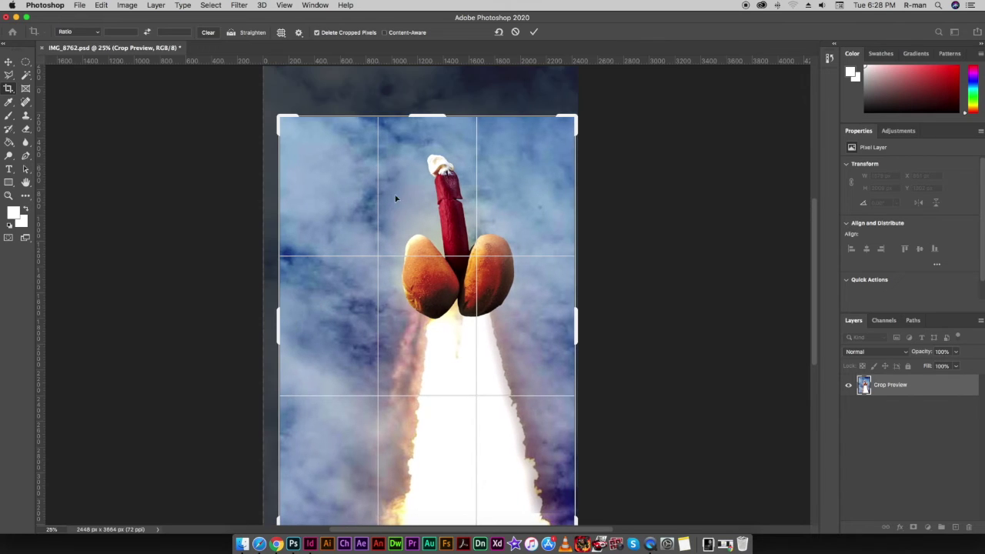
click(535, 32)
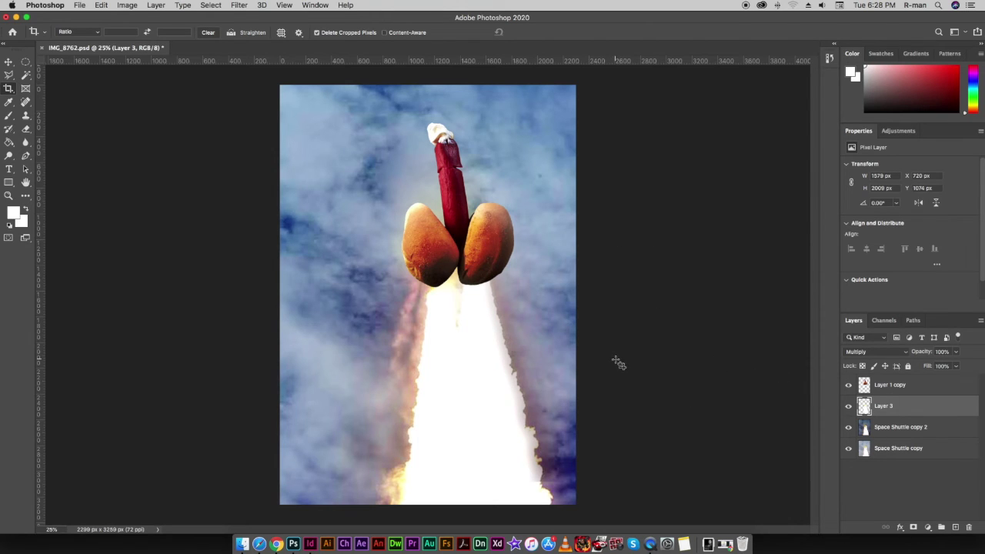
Step: Compare the exhaust plume with and without Layer 3 by toggling that layer's visibility
click(848, 407)
click(849, 406)
click(848, 407)
click(849, 407)
click(849, 406)
click(849, 406)
click(849, 406)
click(849, 406)
Step: Erase across the lower-right edge of the exhaust plume on Layer 3 with the soft 300 px Eraser at 40% opacity
click(26, 129)
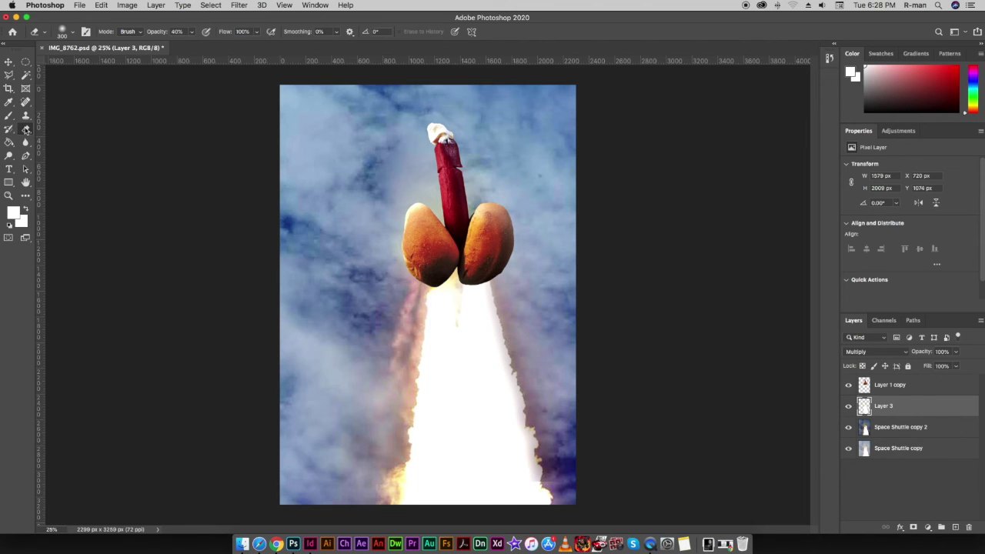
click(74, 35)
click(134, 24)
mouse_move(581, 479)
mouse_down()
mouse_move(551, 484)
mouse_move(521, 473)
mouse_move(582, 488)
mouse_move(524, 482)
mouse_up()
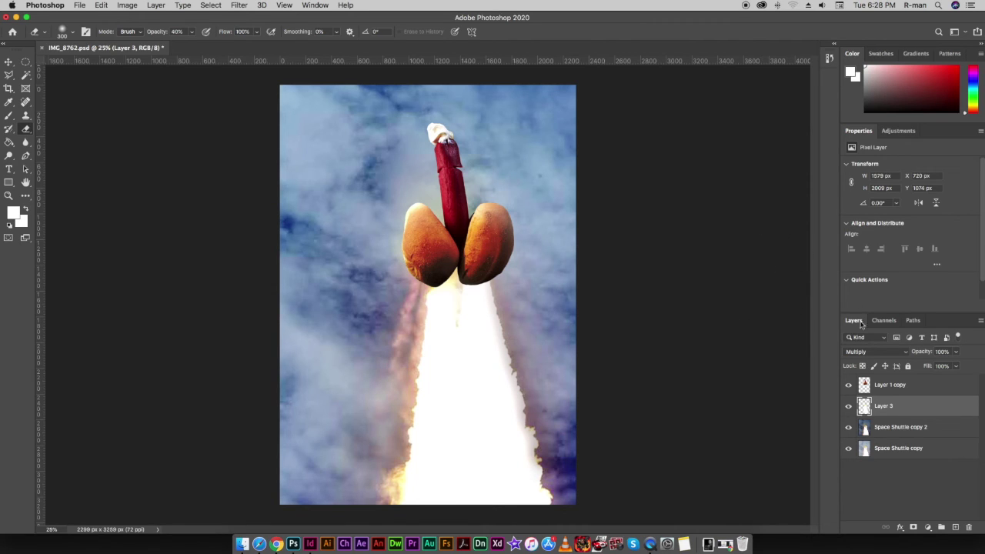
Step: Merge all visible layers into a single layer
click(913, 384)
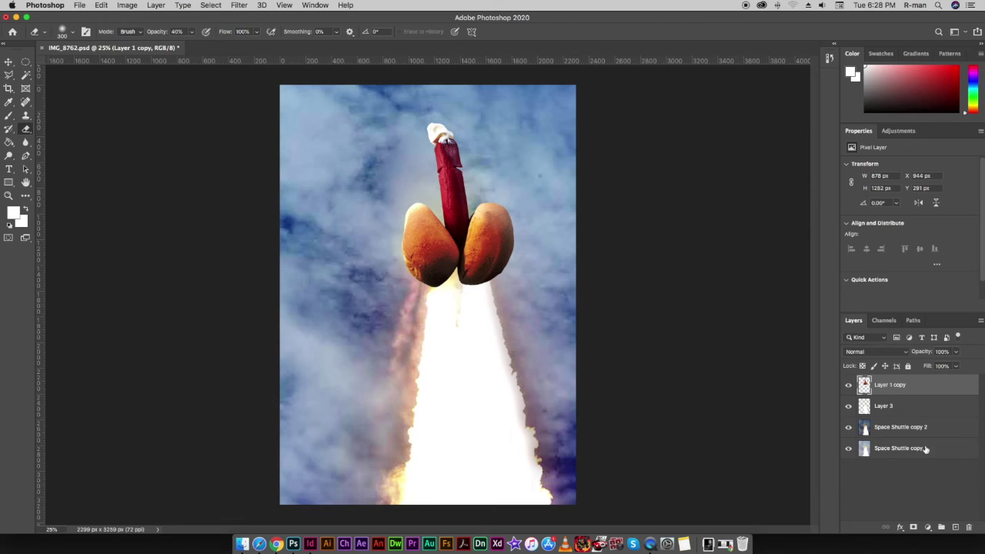
key(super+shift+e)
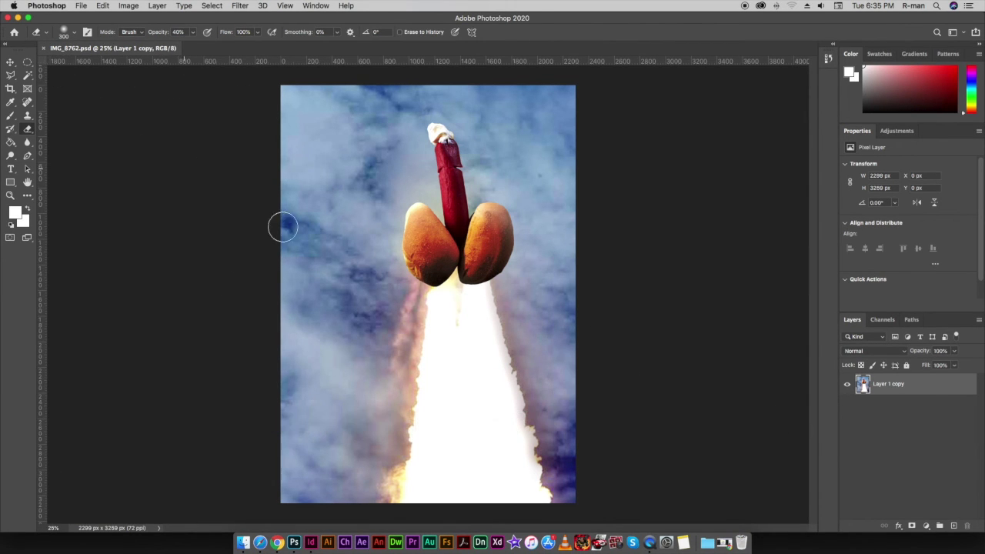
Step: Brighten the merged image with Levels, setting the midtones to 1.27 and the highlight input to 248
key(super+l)
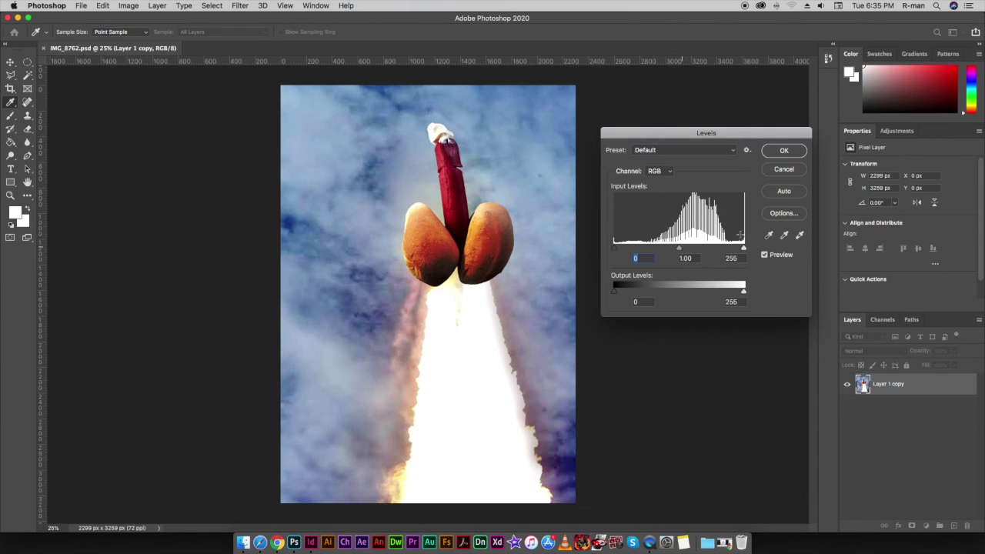
drag(681, 250, 674, 253)
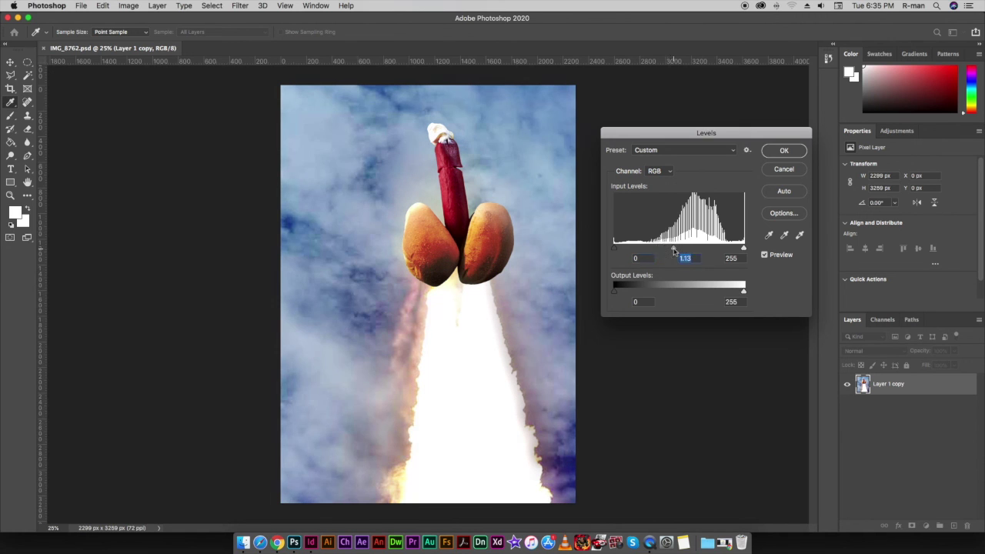
drag(744, 249, 740, 250)
drag(672, 251, 667, 252)
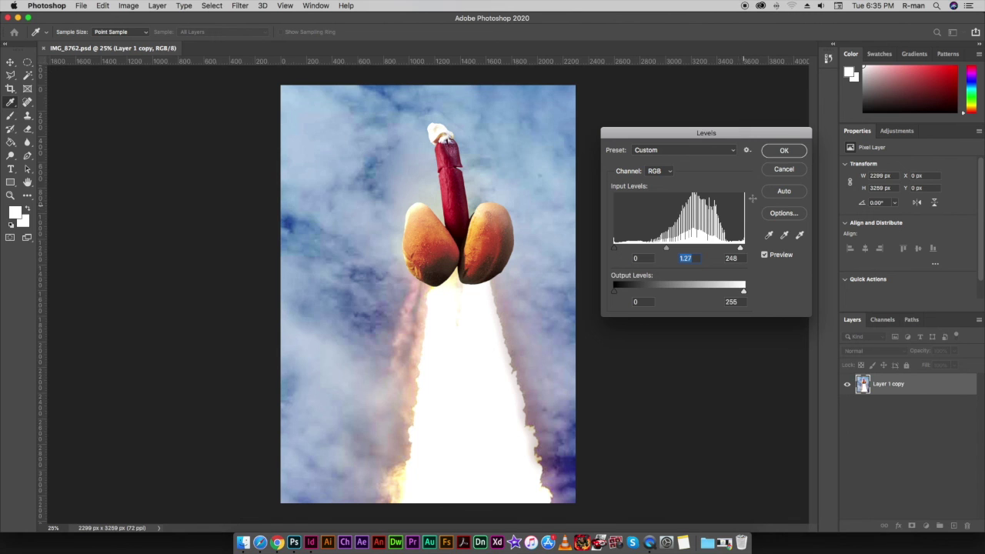
click(783, 150)
key(e)
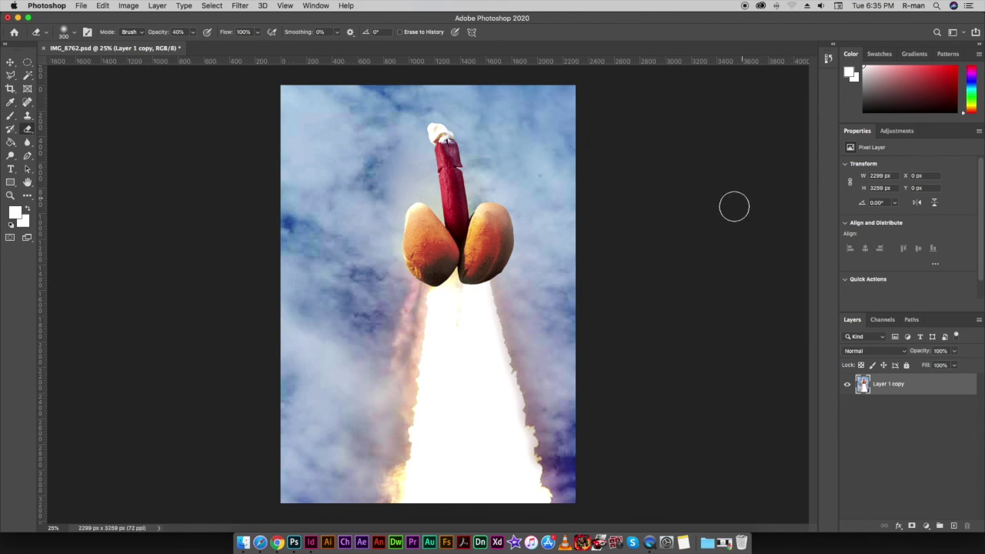